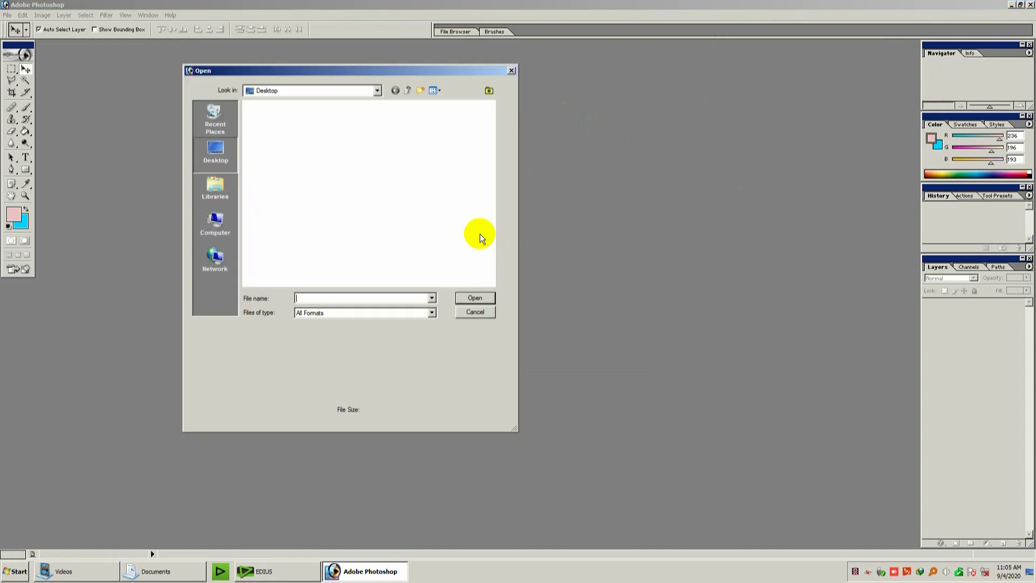
Open the image IMG_9743 copy from the Desktop folder and maximize its document window
click(489, 309)
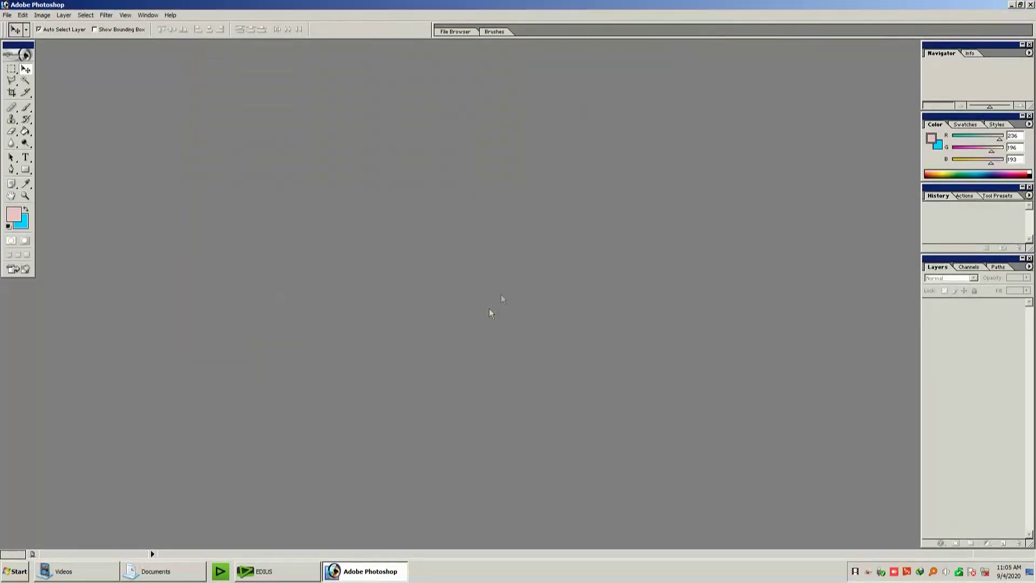
double_click(519, 252)
click(372, 93)
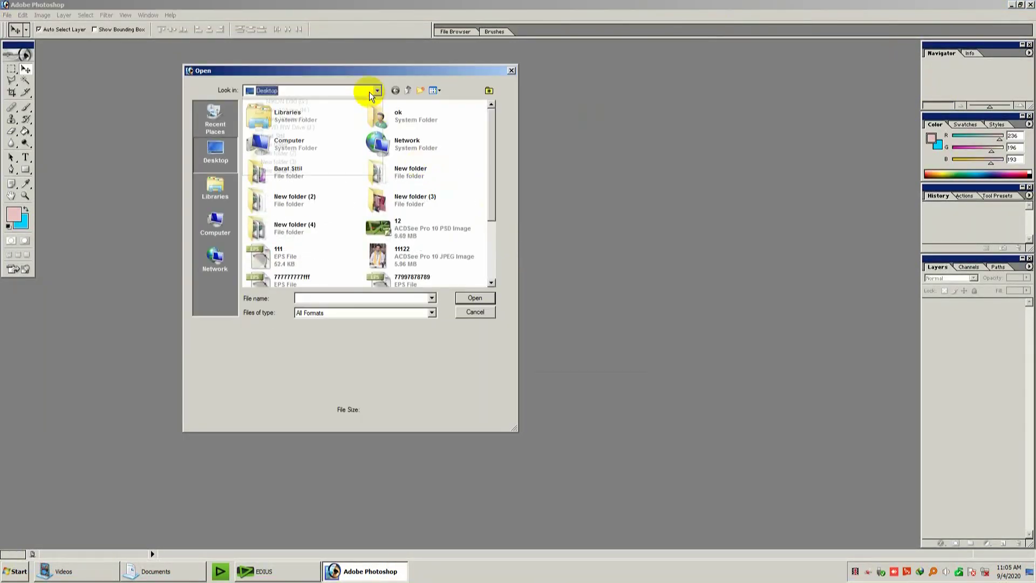
click(353, 113)
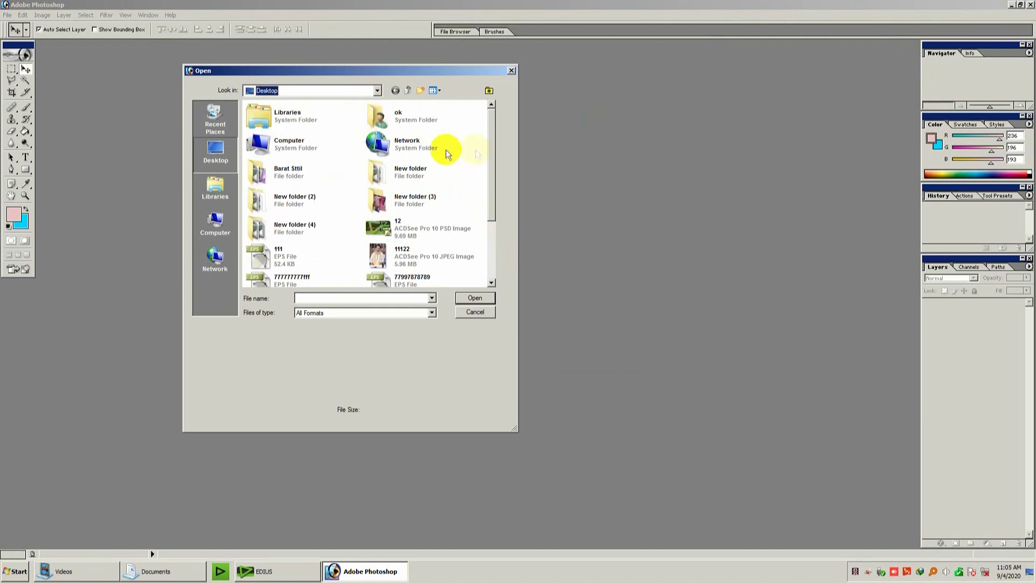
drag(490, 145, 417, 231)
click(296, 249)
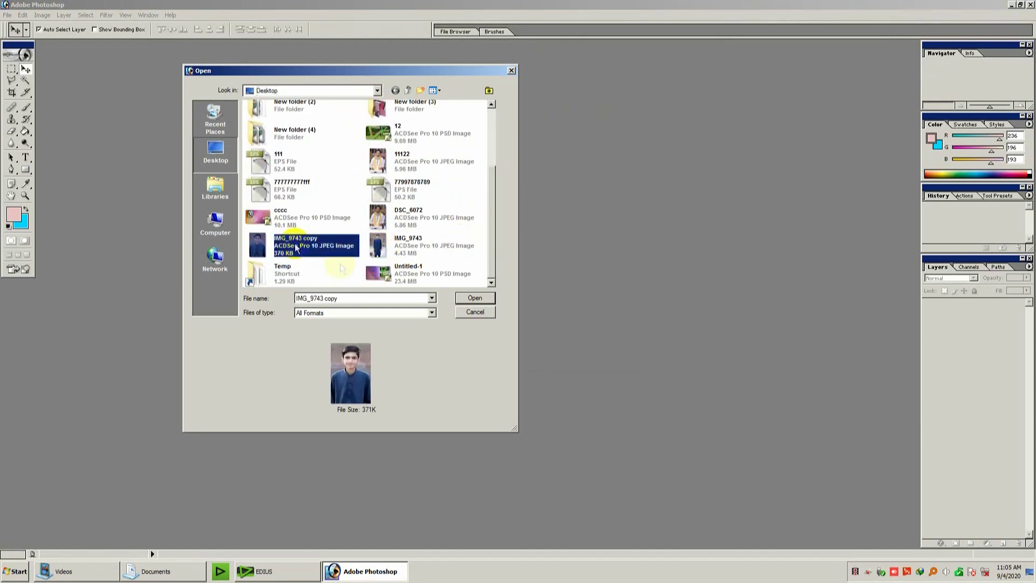
click(462, 297)
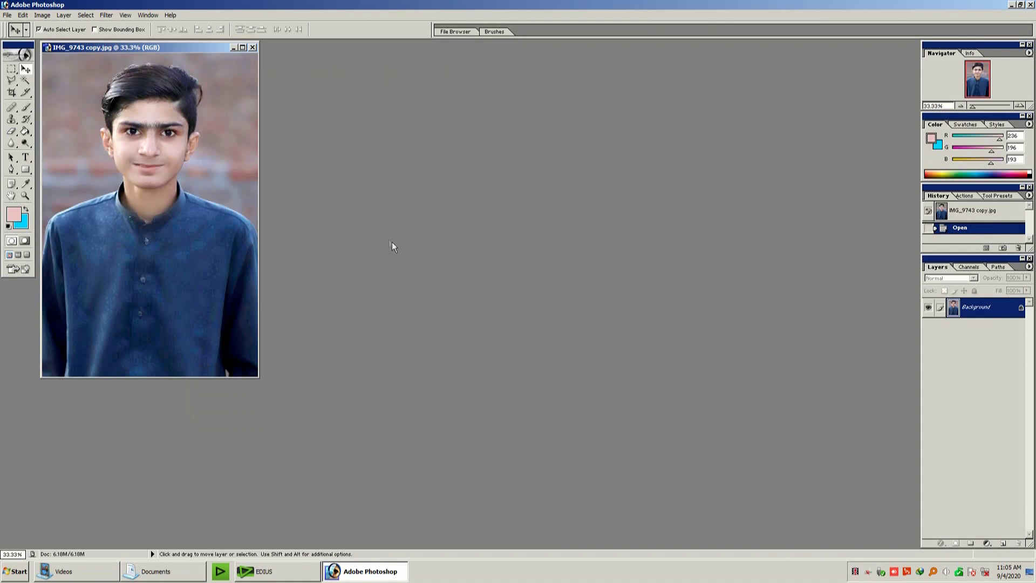
click(243, 48)
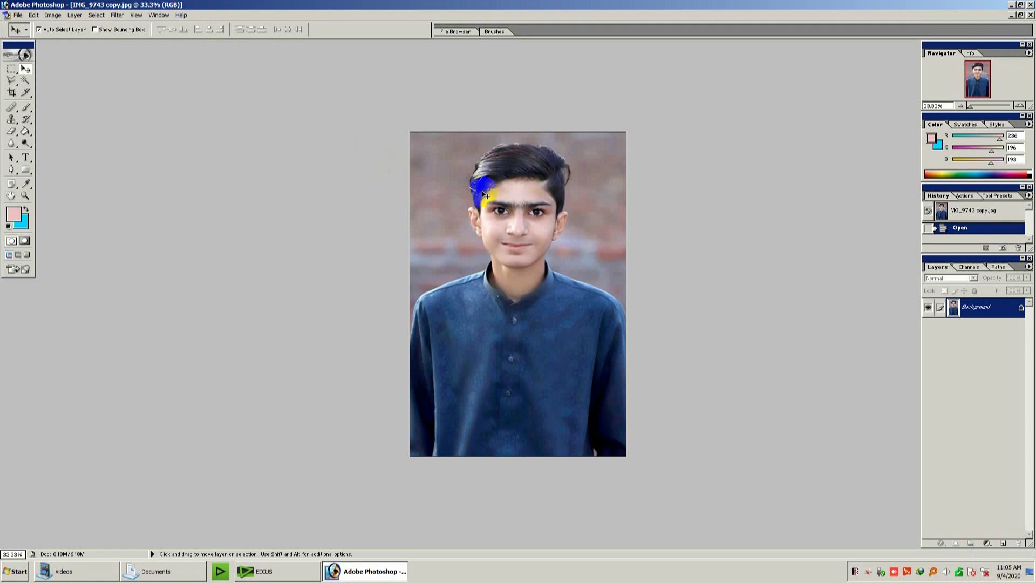
Start a Polygonal Lasso outline just outside the photo's lower-left corner and trace up the sleeve's outer edge to the shoulder
click(12, 80)
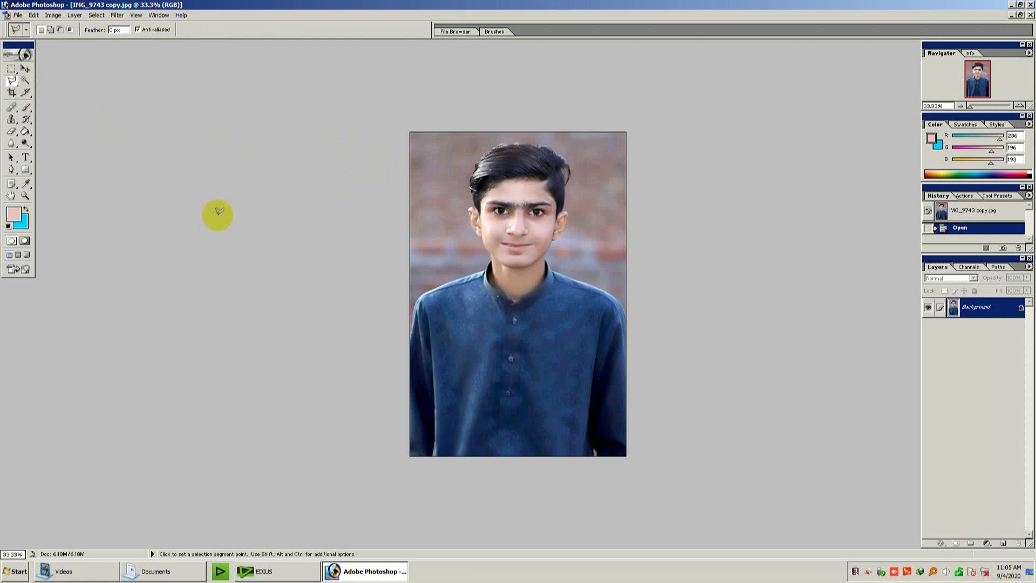
click(390, 500)
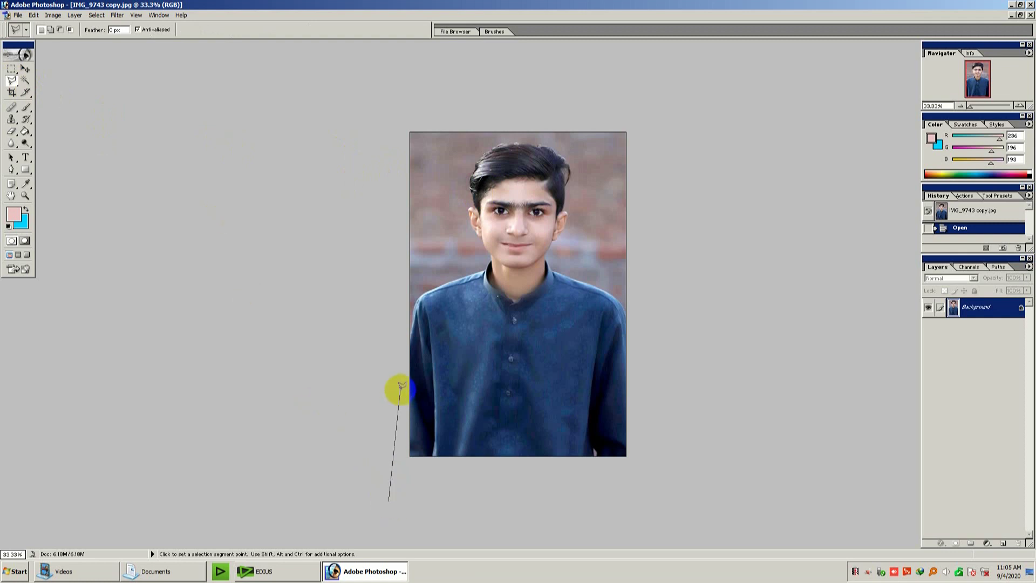
key(ctrl+plus)
key(ctrl+plus)
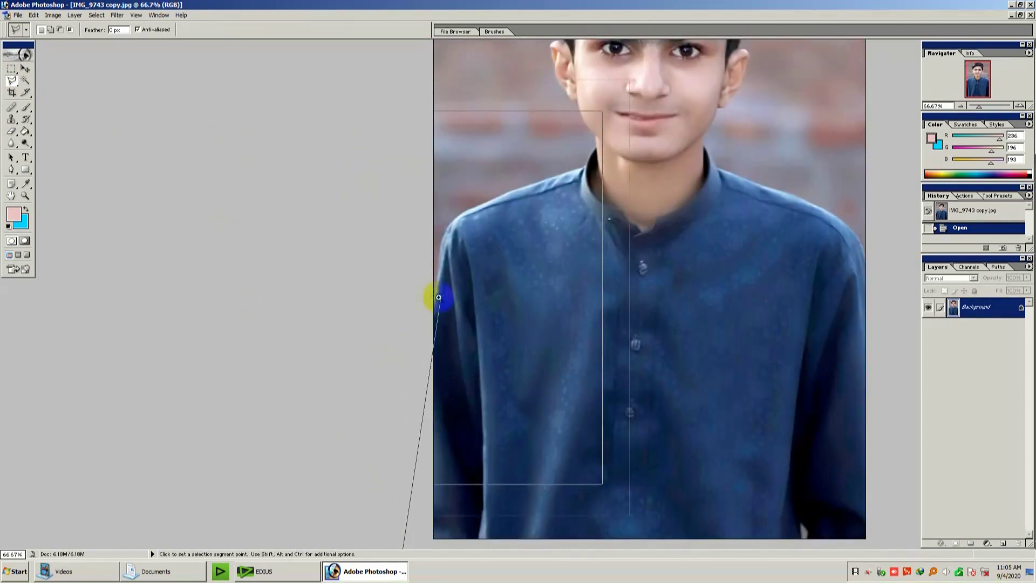
key(ctrl+plus)
click(431, 292)
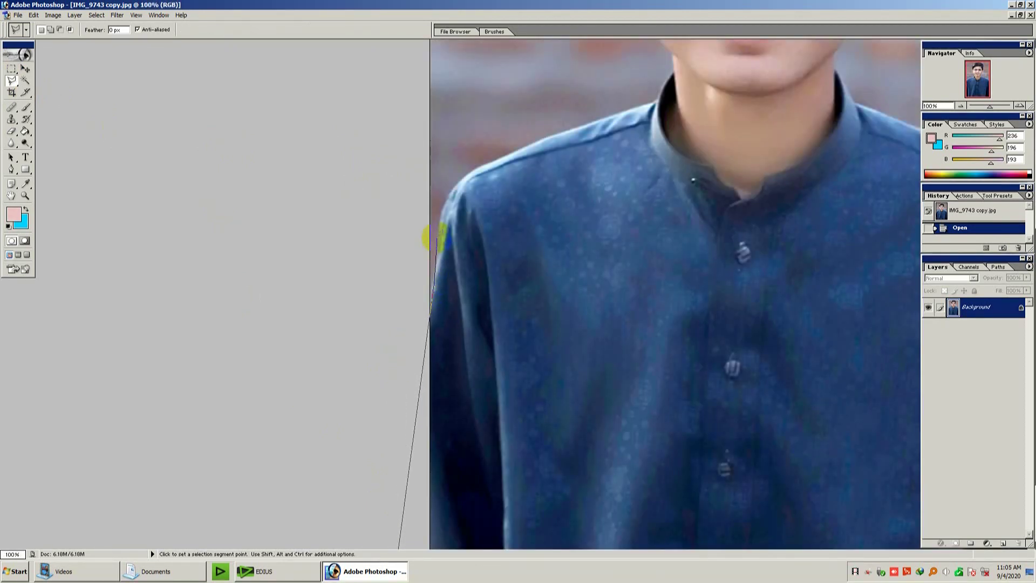
key(ctrl+plus)
click(446, 193)
click(455, 165)
Continue the lasso outline along the top edge of the shoulder on the photo's left side up to the shirt collar
drag(478, 128, 417, 212)
click(413, 218)
click(469, 192)
drag(468, 193, 369, 265)
click(443, 230)
click(505, 207)
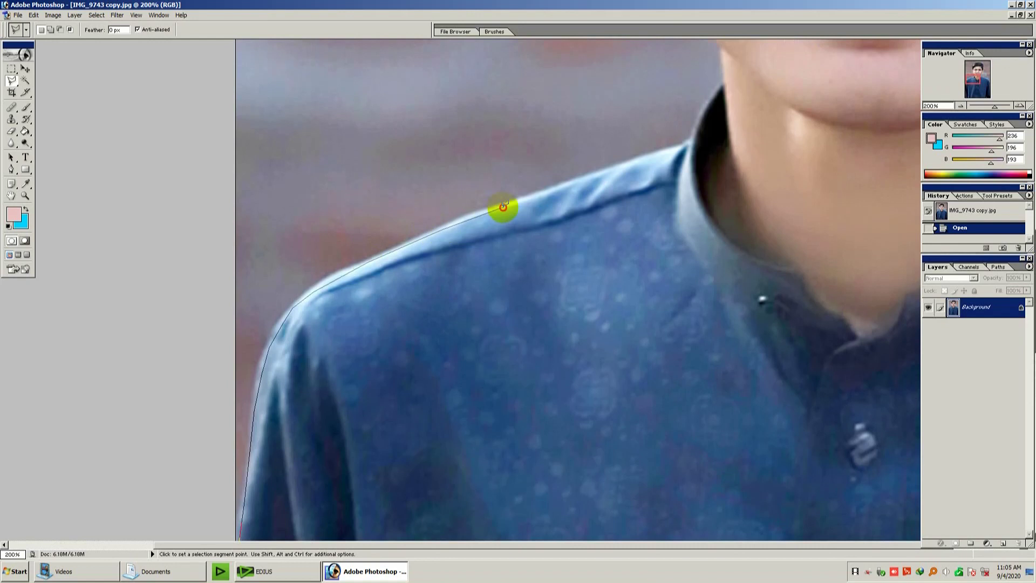
drag(504, 206, 420, 253)
click(538, 214)
click(578, 203)
click(604, 190)
Extend the lasso outline up the collar edge, neck and jawline on the photo's left side to just below the earlobe
scroll(607, 191, up, 1)
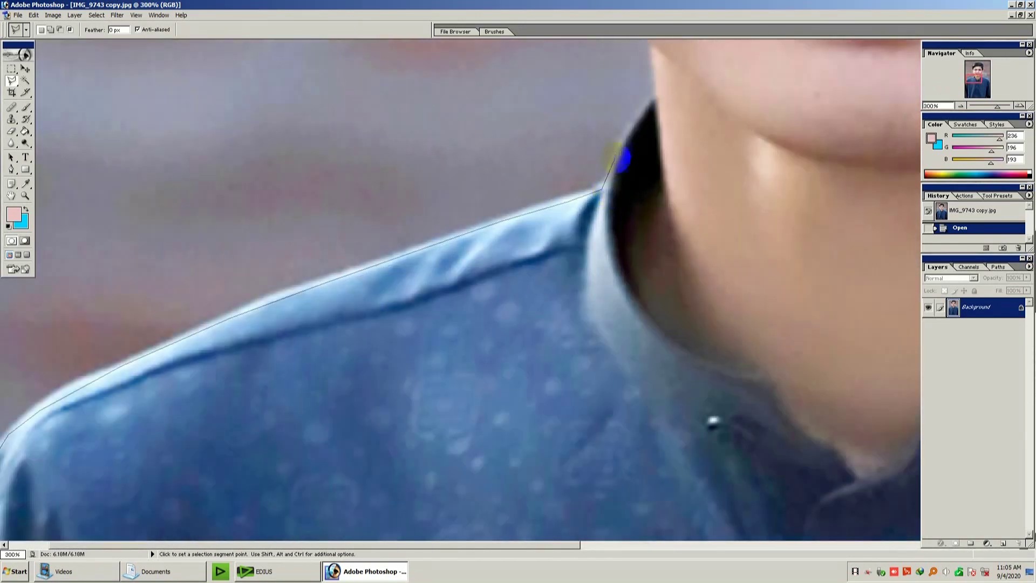
click(635, 115)
click(654, 96)
scroll(652, 157, up, 3)
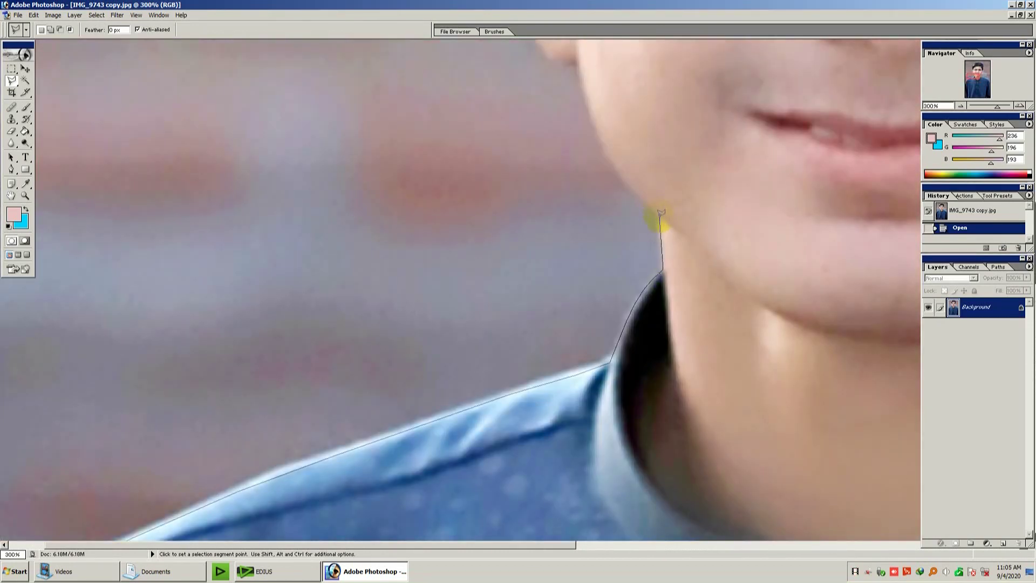
click(661, 213)
scroll(664, 227, up, 2)
click(659, 265)
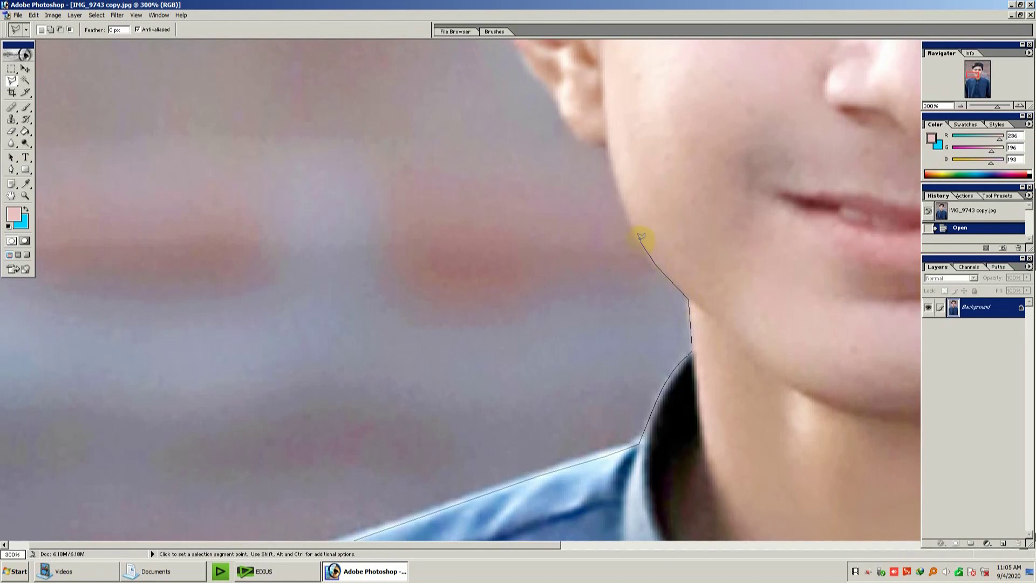
click(623, 192)
Trace the lasso outline around the ear on the photo's left side, from the earlobe over its top to the hair
scroll(618, 186, up, 2)
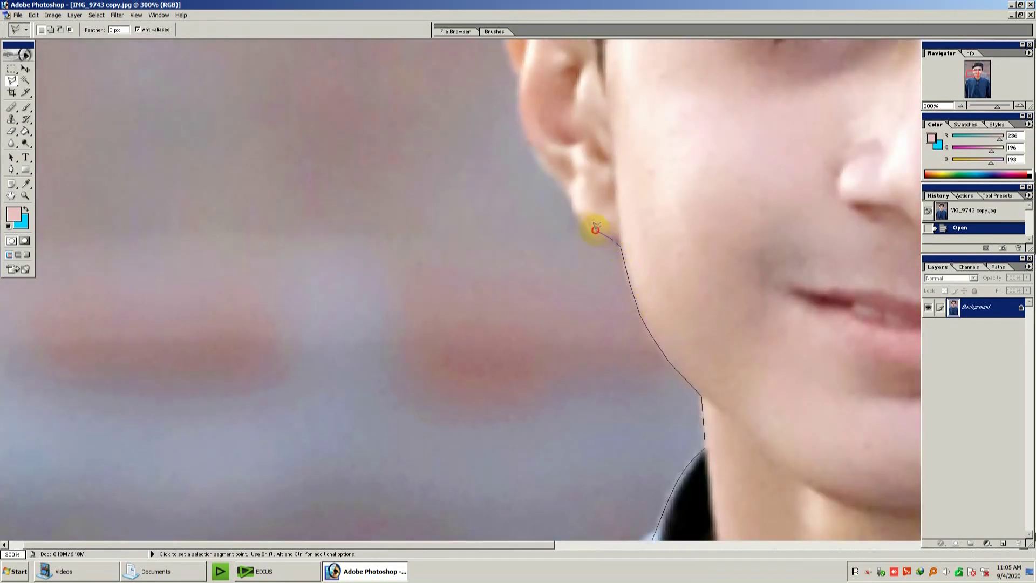
scroll(574, 190, up, 3)
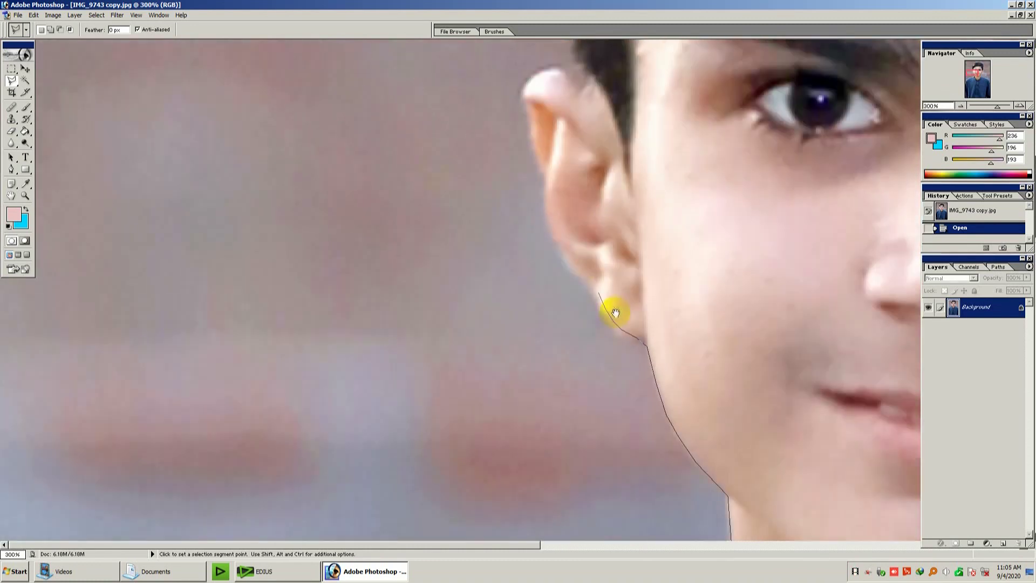
click(564, 275)
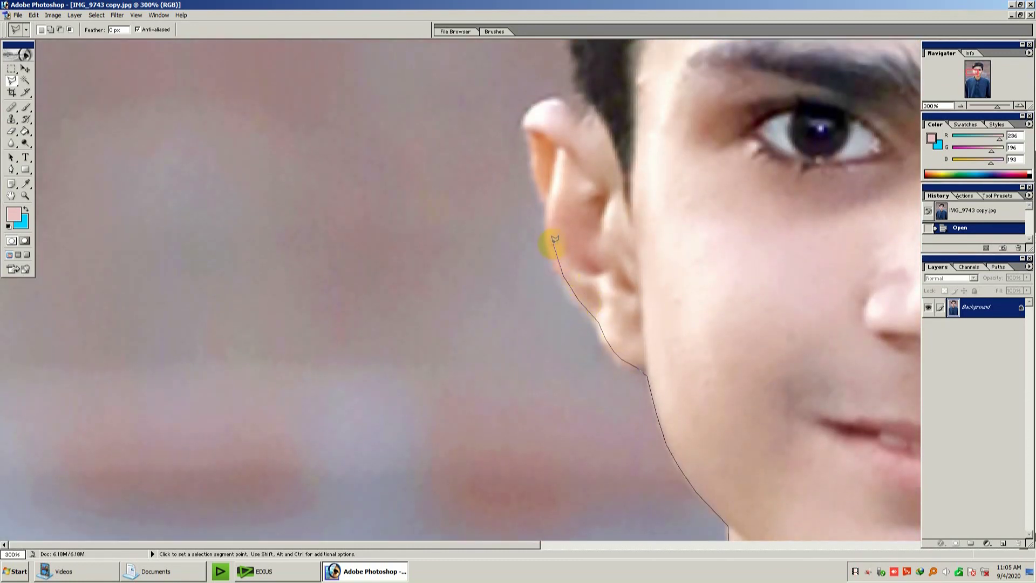
scroll(547, 209, up, 2)
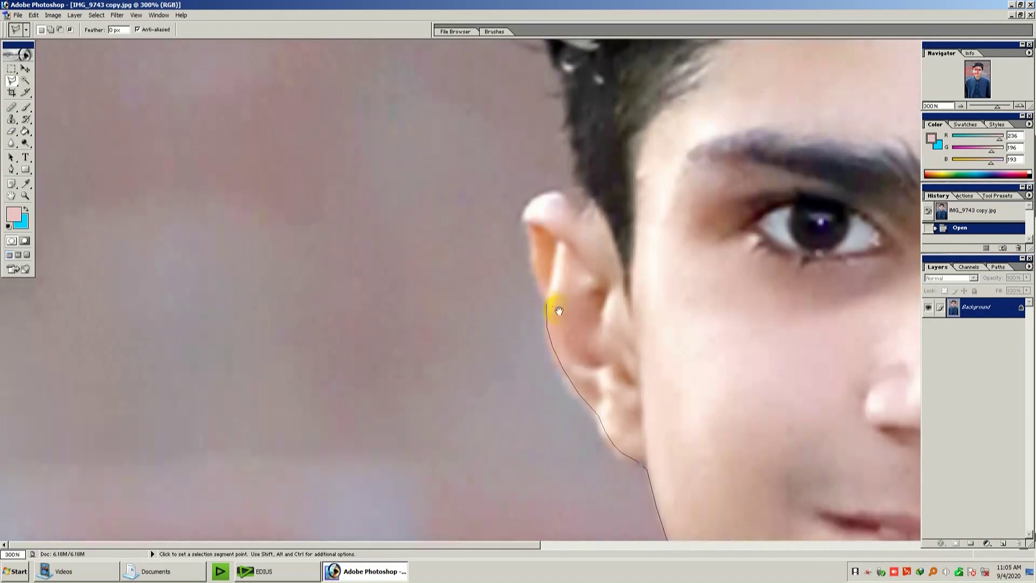
scroll(521, 272, up, 1)
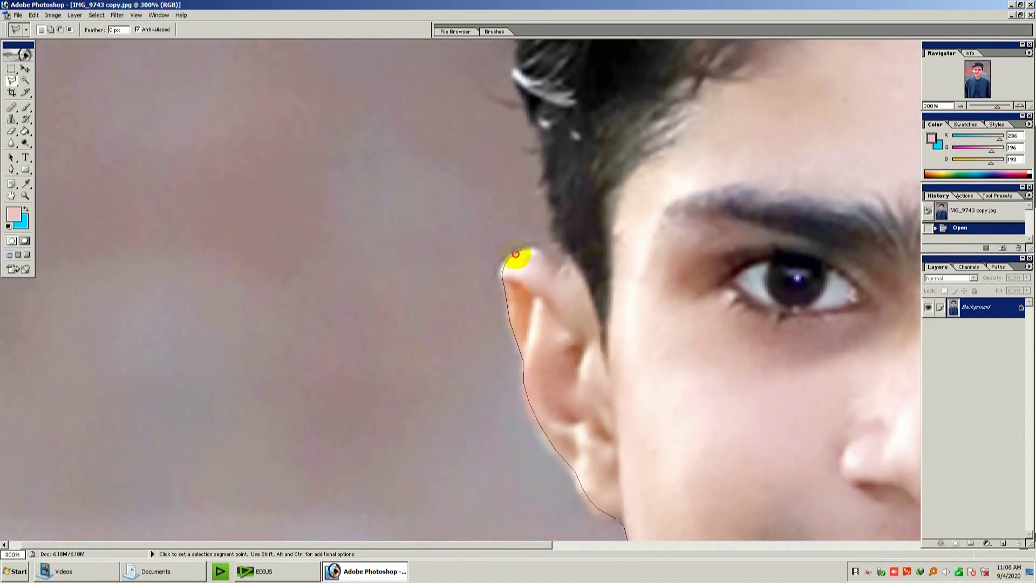
click(540, 255)
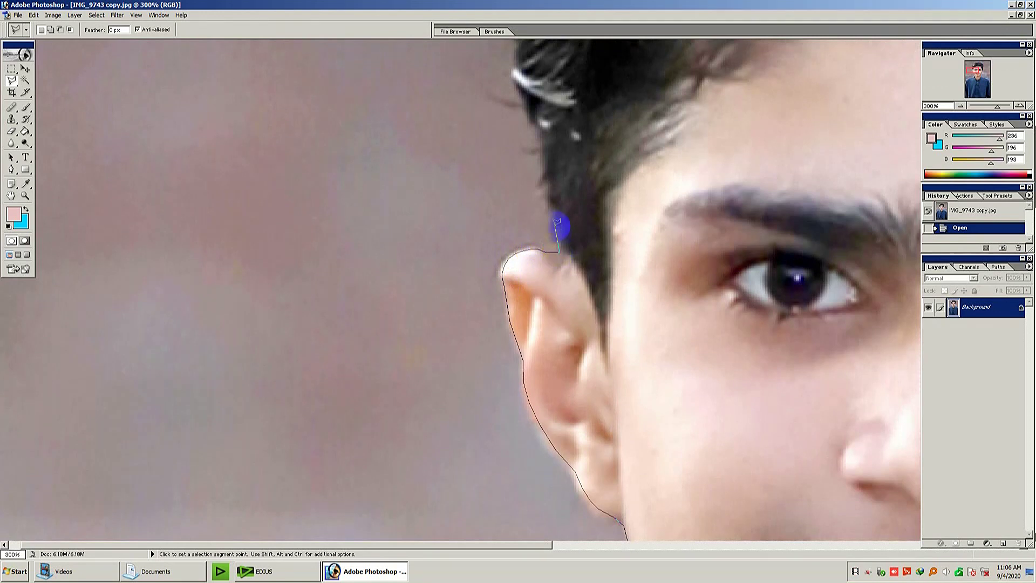
Trace the lasso outline up the hair edge on the photo's left side, from above the ear toward the crown
scroll(556, 225, up, 1)
scroll(550, 221, up, 1)
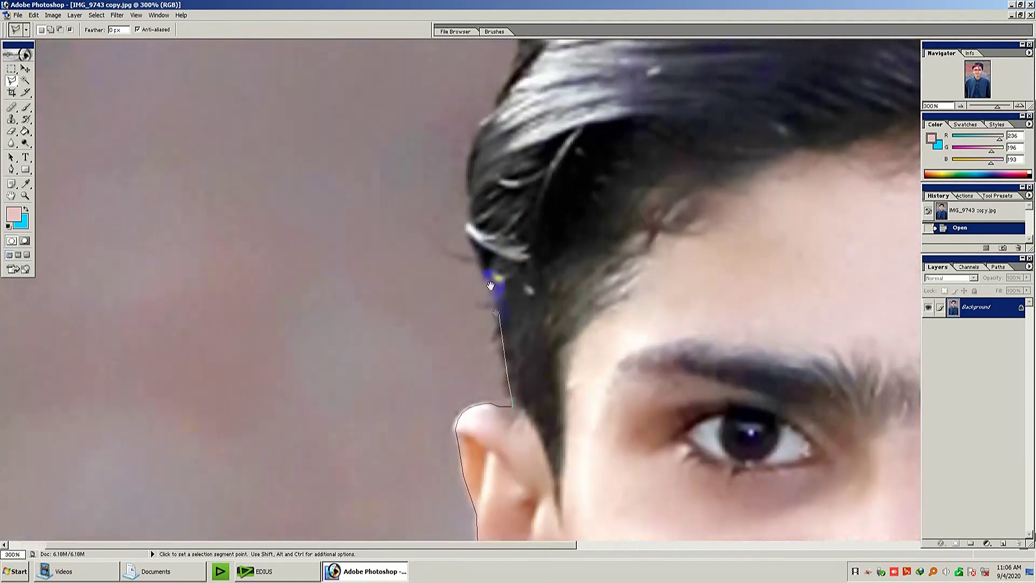
click(471, 202)
mouse_move(483, 224)
mouse_down()
mouse_move(468, 293)
mouse_move(420, 347)
mouse_up()
click(410, 285)
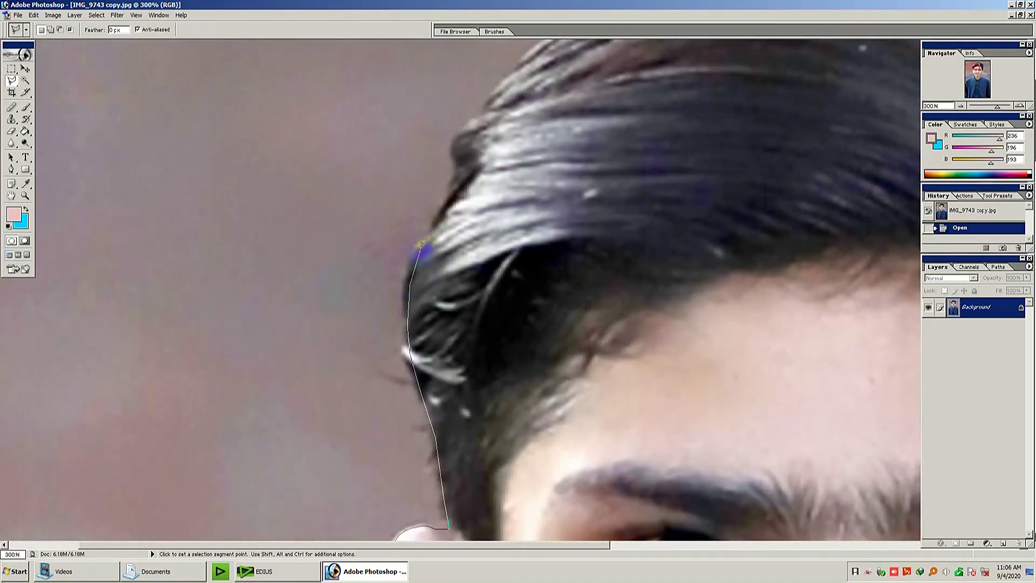
drag(441, 208, 398, 276)
mouse_move(417, 233)
mouse_down()
mouse_move(392, 266)
mouse_move(355, 286)
mouse_up()
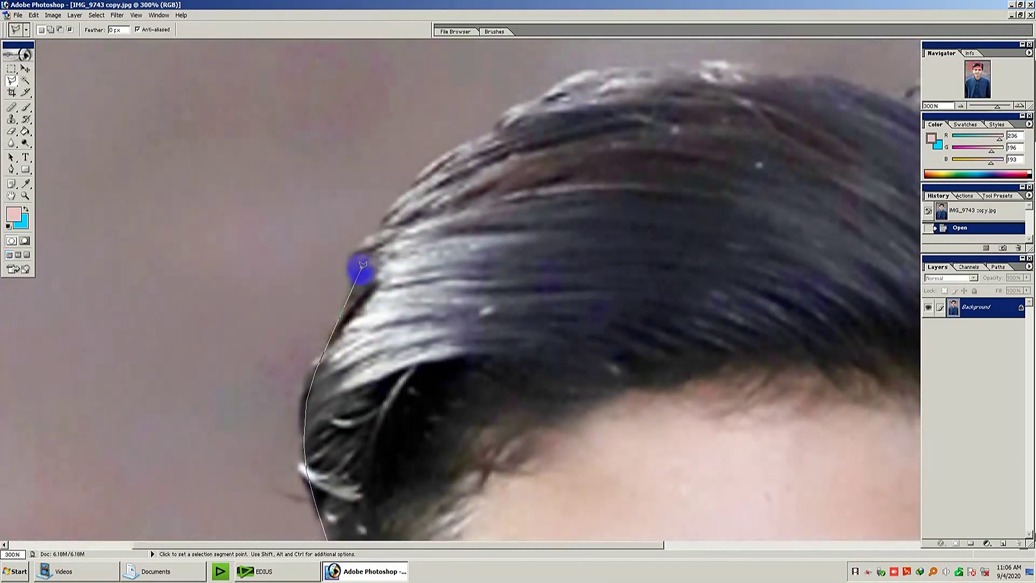
click(425, 176)
mouse_move(425, 175)
mouse_down()
mouse_move(335, 238)
mouse_move(269, 244)
mouse_up()
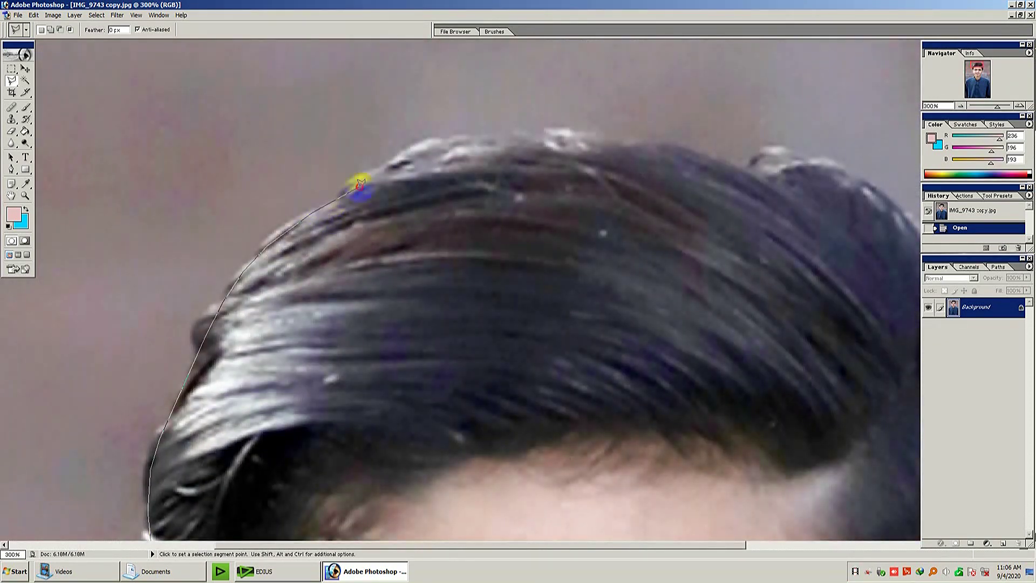
Continue the lasso outline over the top of the hair and down to the base of the loose strand on the far side
drag(514, 136, 287, 166)
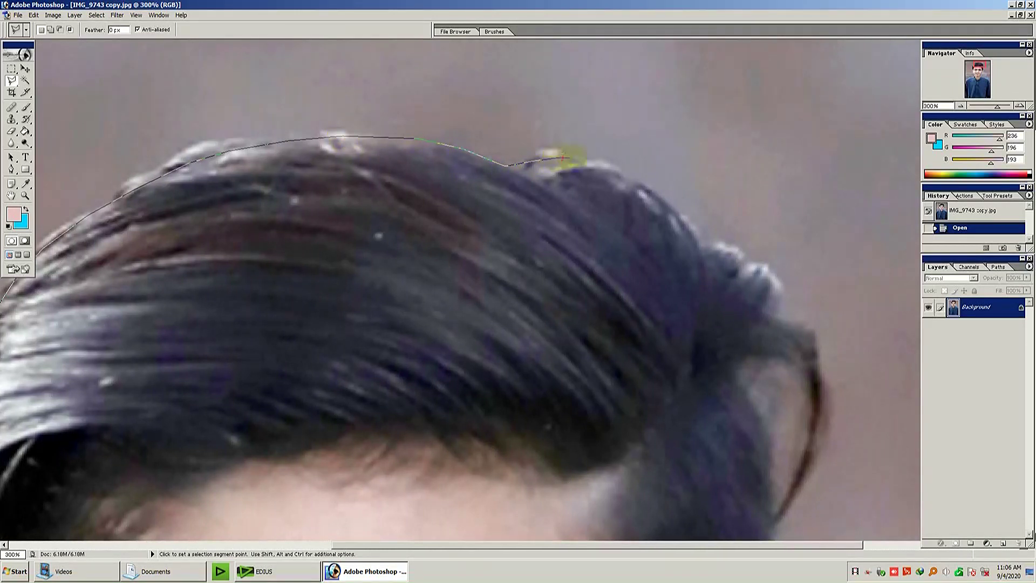
drag(585, 162, 521, 126)
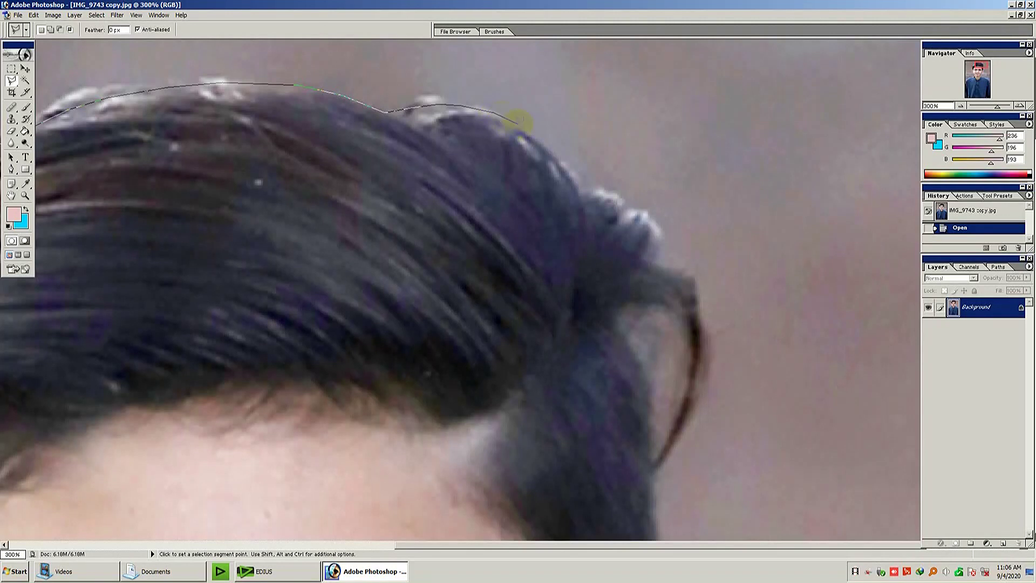
drag(580, 184, 523, 133)
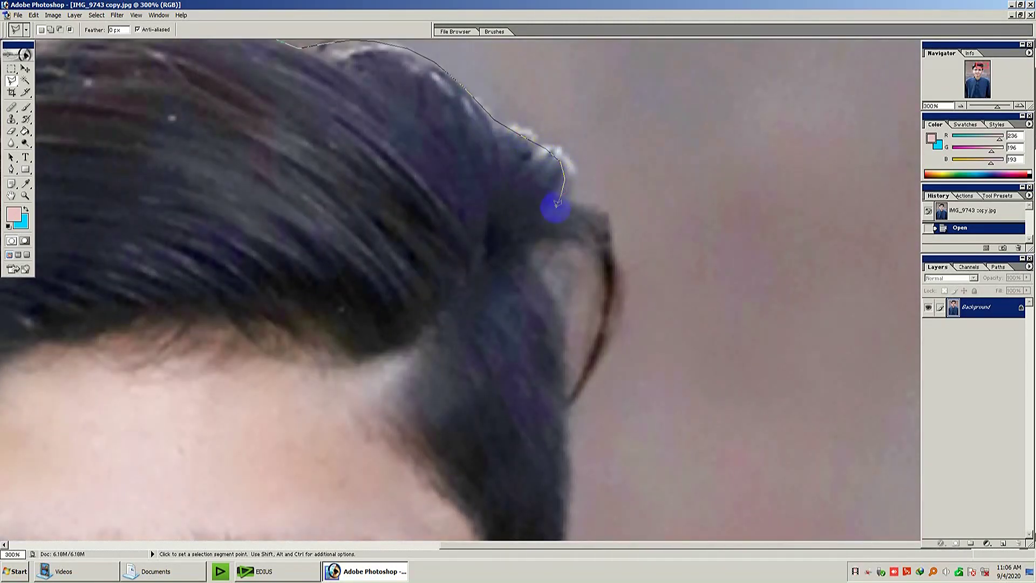
click(536, 245)
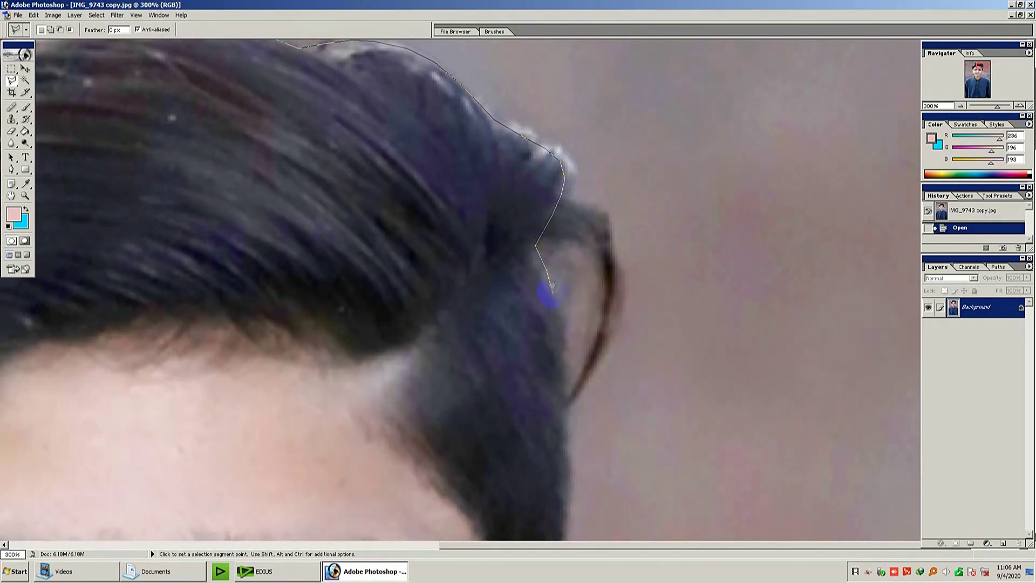
Trace the lasso outline down the hair edge on the photo's right side, leaving out the loose strand, to the ear's top
drag(549, 292, 542, 207)
click(540, 204)
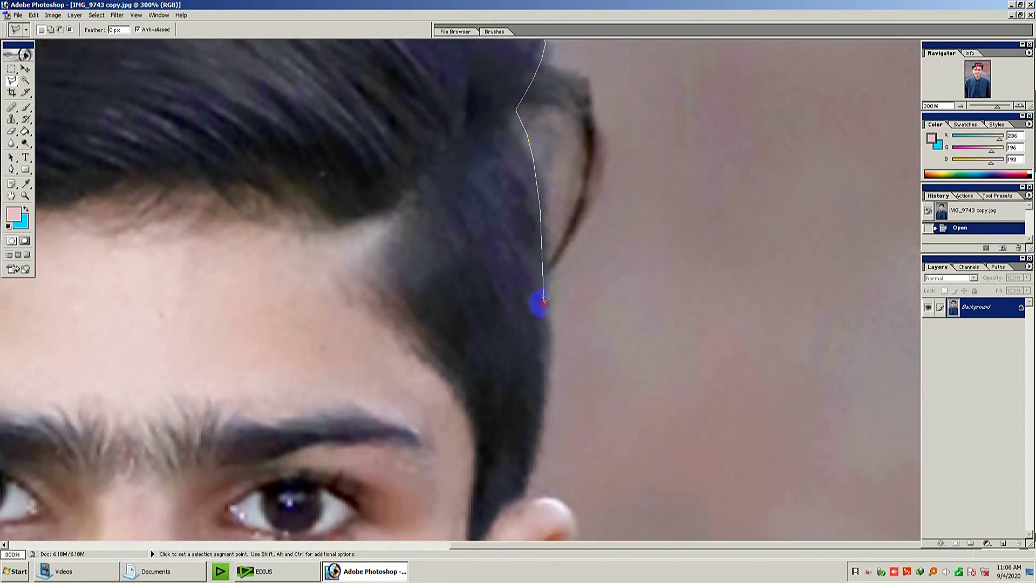
click(544, 300)
drag(544, 300, 548, 208)
click(547, 269)
click(541, 332)
drag(530, 385, 545, 295)
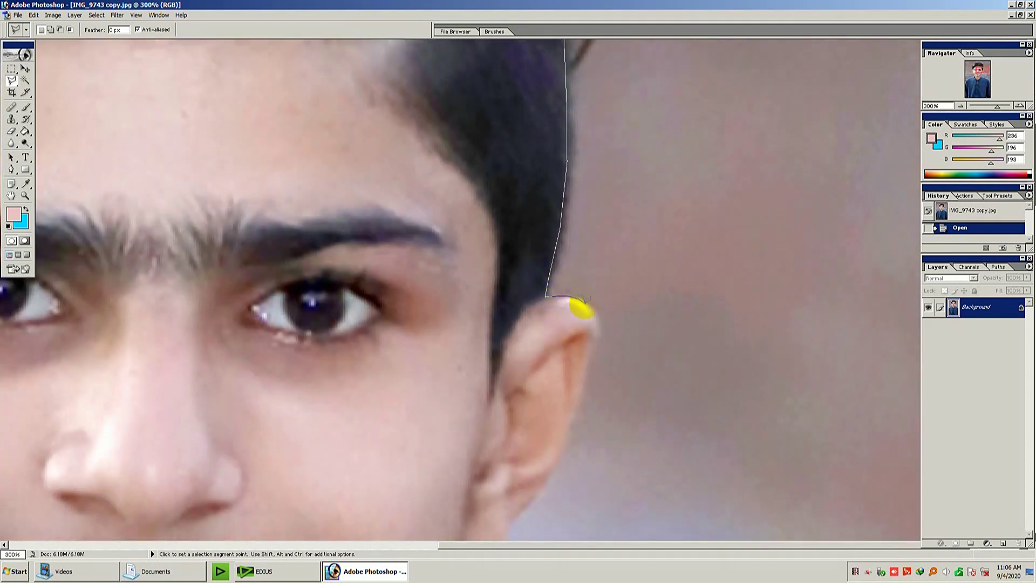
Trace the lasso outline around the ear on the photo's right side, from its top down to the base of the earlobe
mouse_move(589, 313)
mouse_down()
mouse_move(556, 243)
mouse_move(578, 188)
mouse_up()
drag(558, 276, 617, 183)
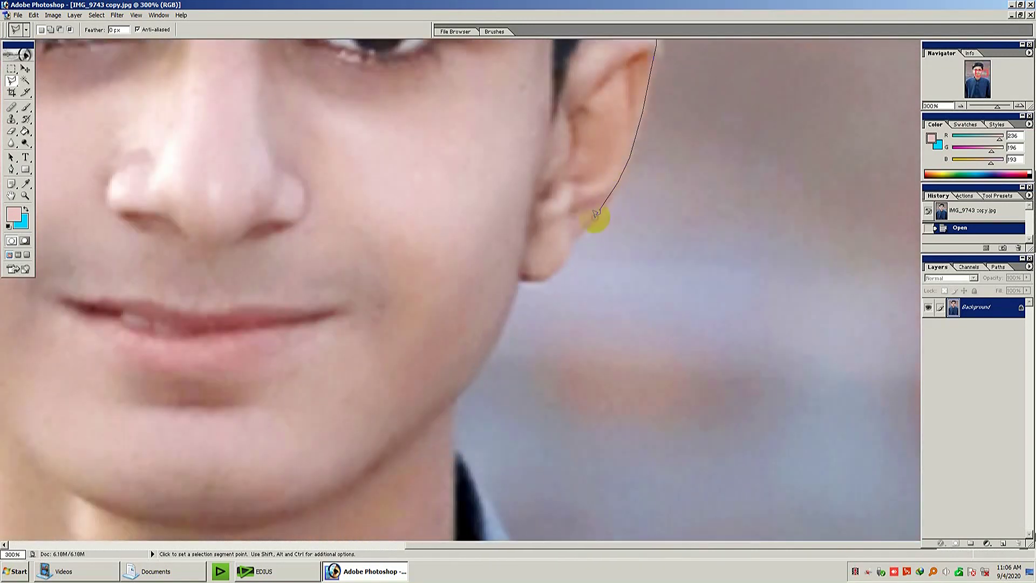
drag(581, 234, 611, 191)
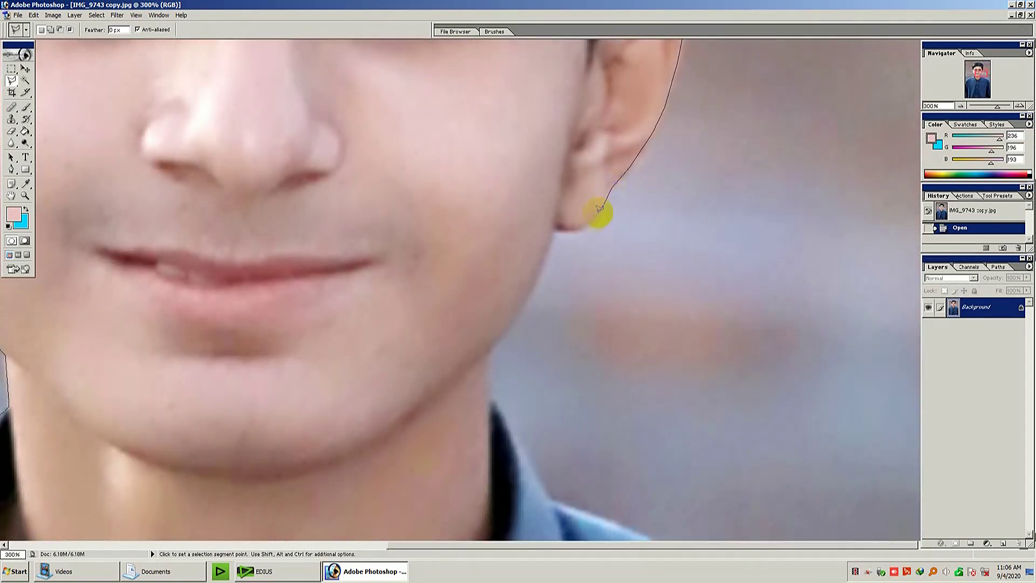
click(593, 217)
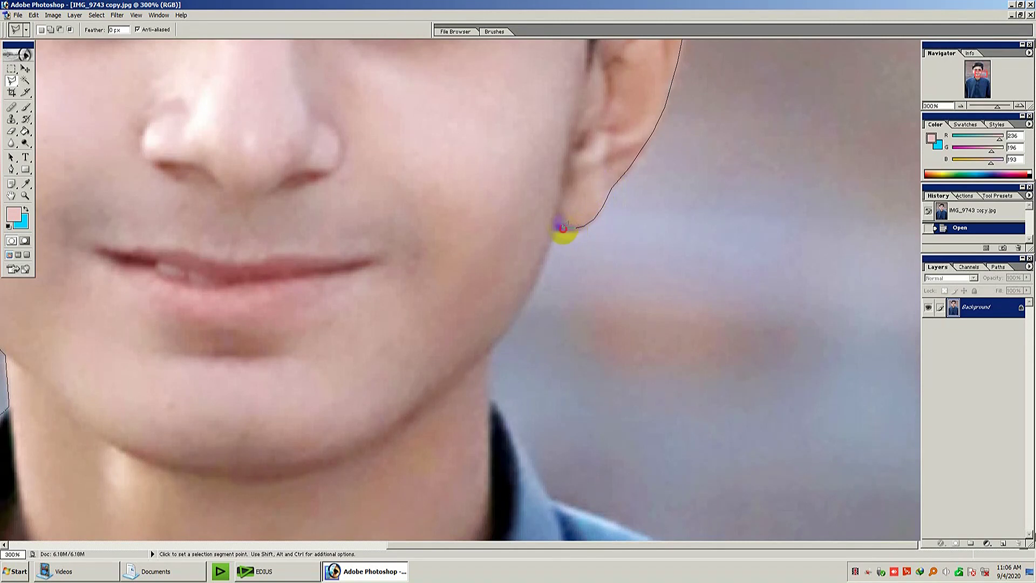
mouse_move(556, 226)
mouse_down()
mouse_move(621, 178)
mouse_move(624, 162)
mouse_up()
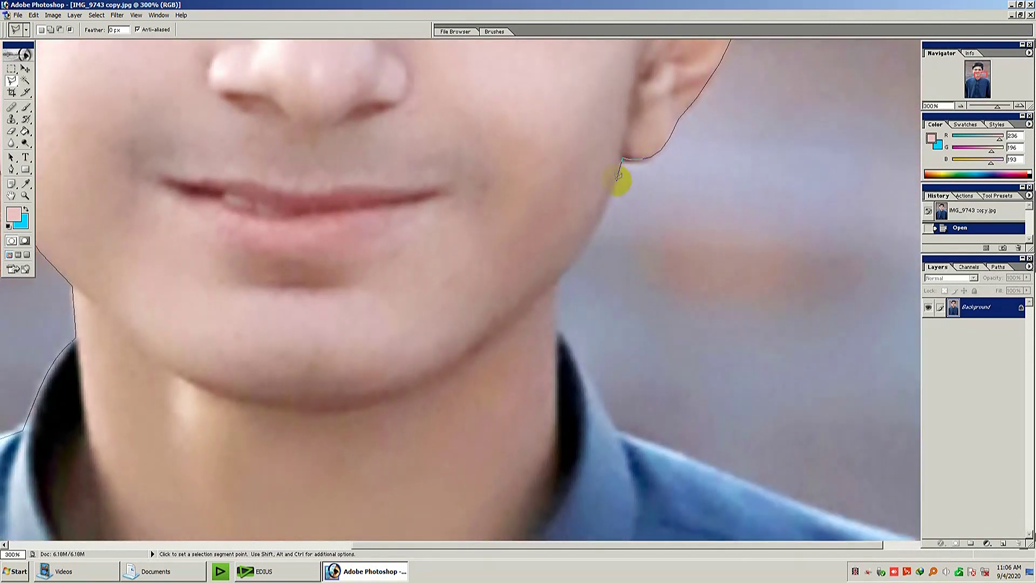
Trace the lasso outline down the jaw and neck on the photo's right side to the upper part of the collar
drag(608, 203, 632, 159)
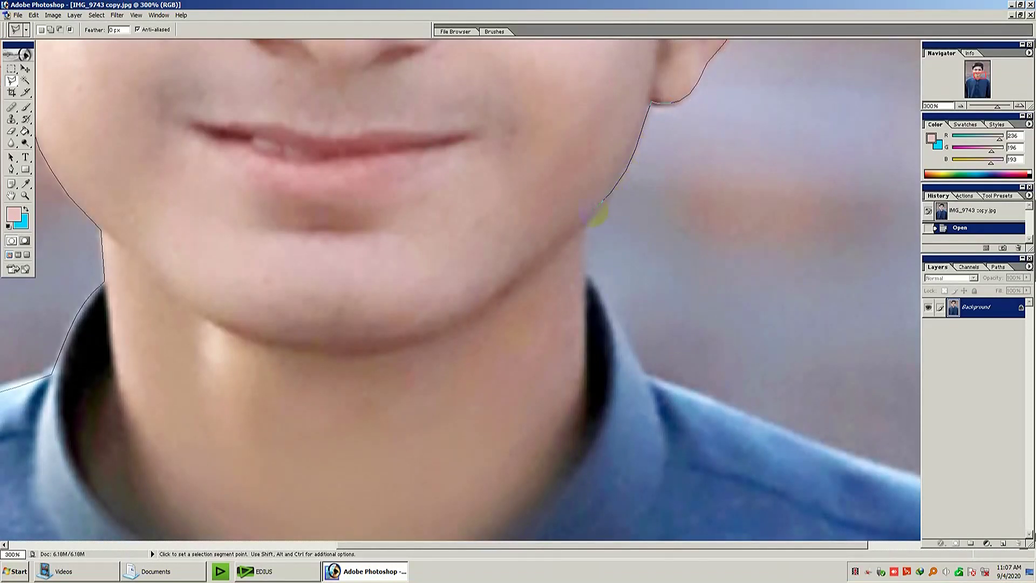
mouse_move(586, 224)
mouse_down()
mouse_move(580, 184)
mouse_move(544, 145)
mouse_up()
click(578, 197)
click(547, 153)
click(558, 162)
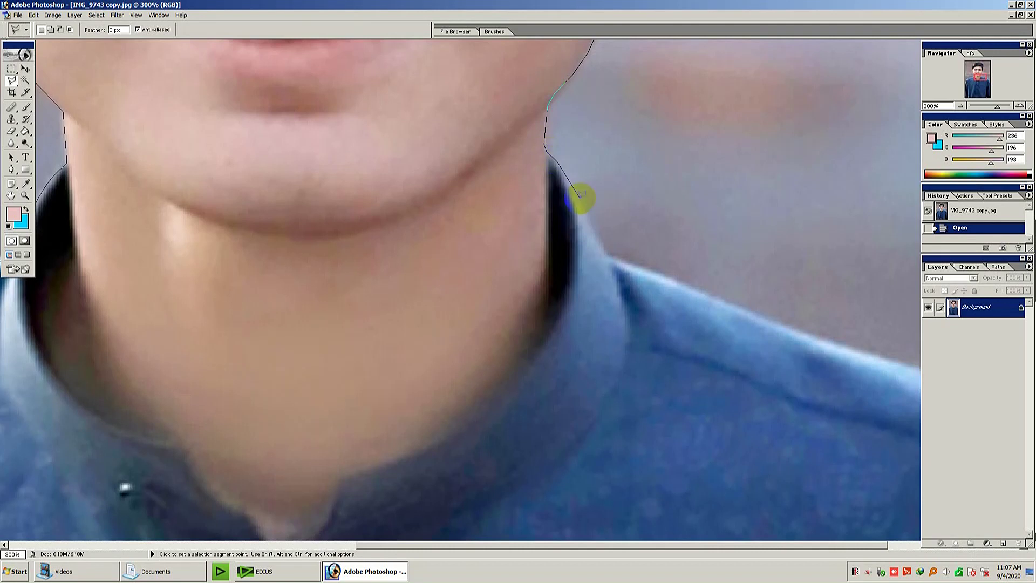
Trace the lasso outline from the collar's outer edge along the shoulder on the photo's right side, following its curve toward the sleeve
mouse_move(606, 253)
mouse_down()
mouse_move(511, 198)
mouse_move(432, 172)
mouse_up()
click(507, 195)
click(568, 224)
drag(568, 225, 501, 192)
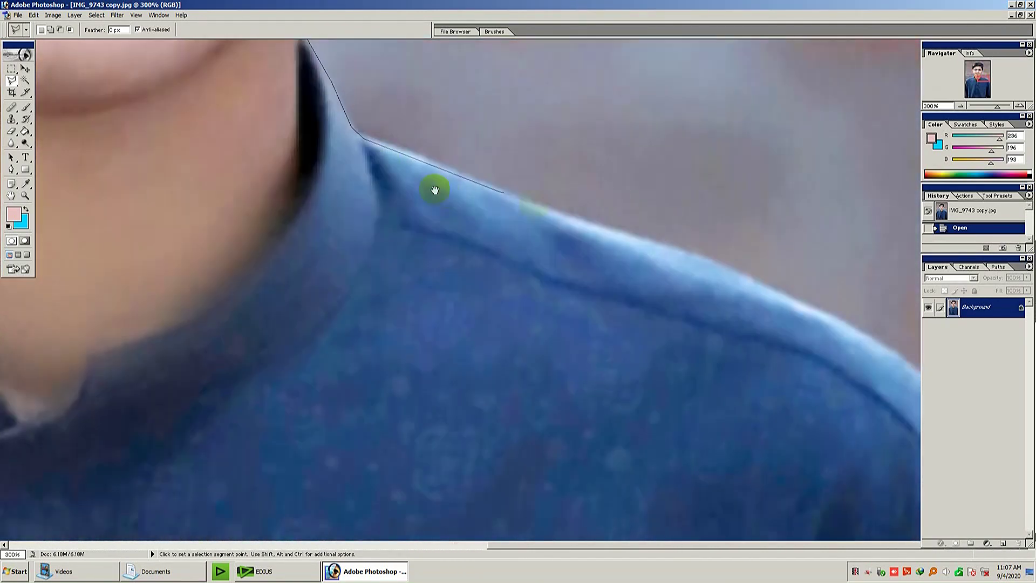
scroll(624, 235, down, 1)
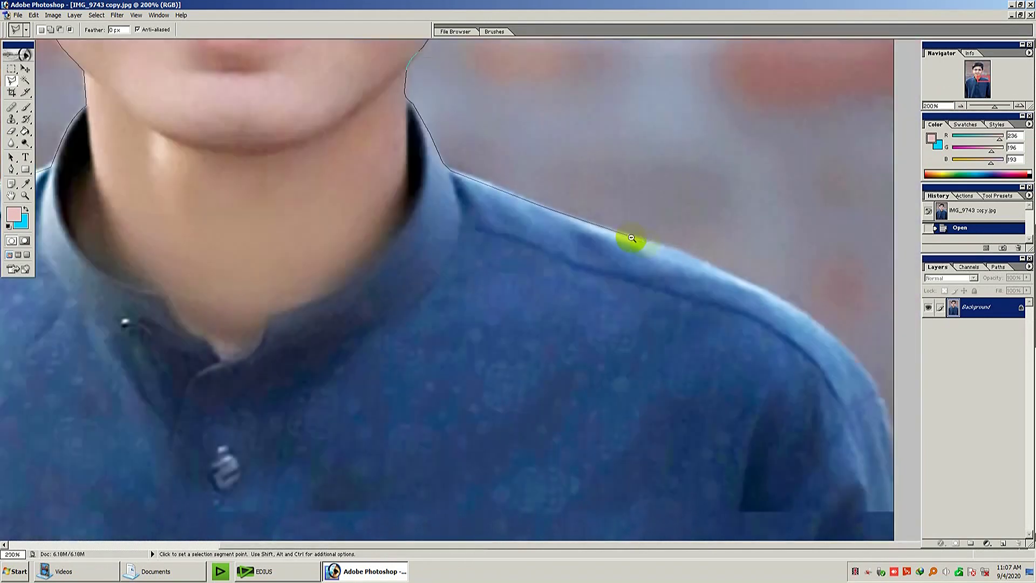
click(689, 258)
drag(689, 258, 629, 219)
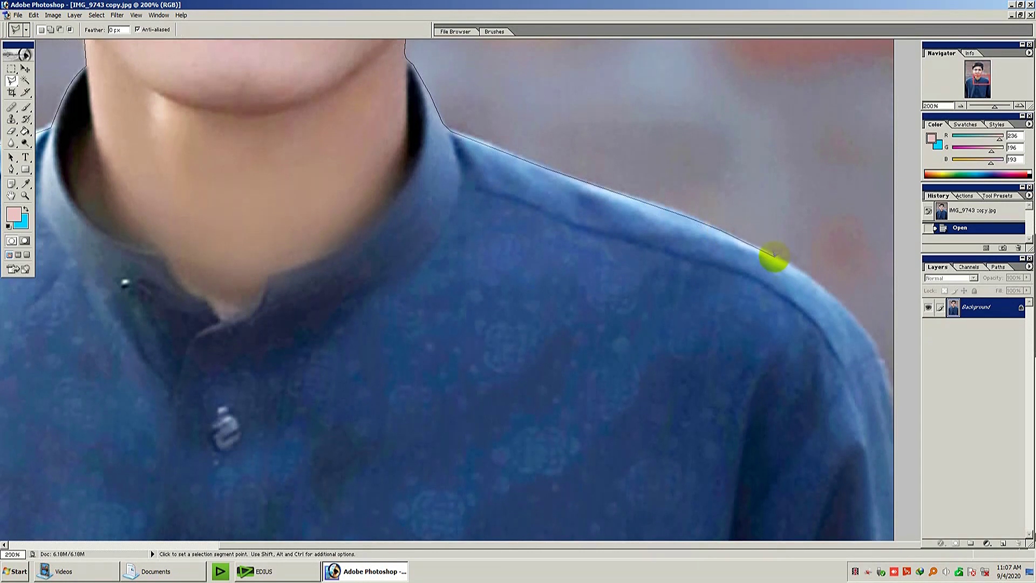
scroll(786, 270, down, 1)
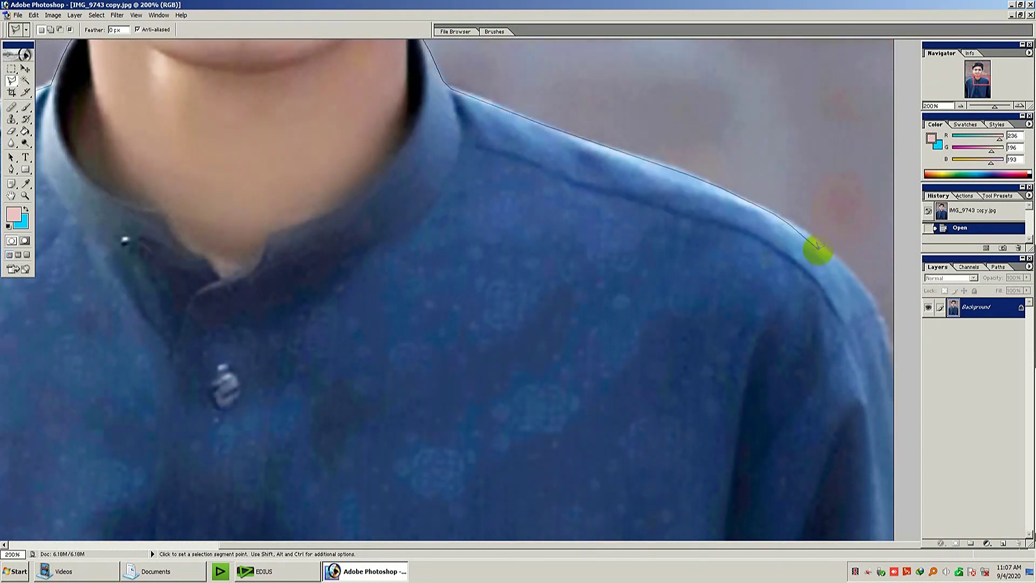
click(819, 247)
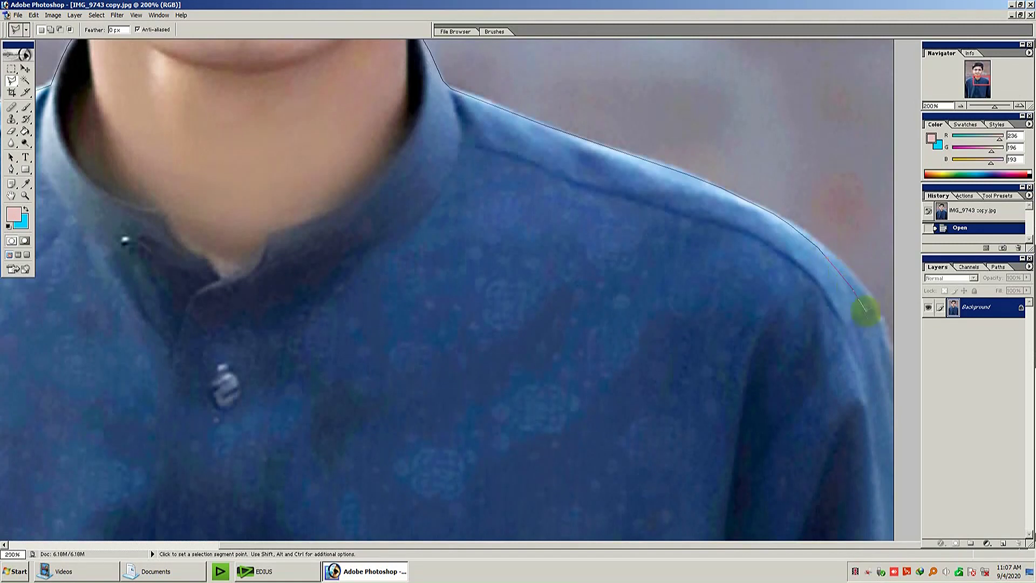
Carry the lasso outline off the sleeve and around below the photo outside the canvas, closing it into a selection of the boy
key(ctrl+minus)
key(ctrl+minus)
key(ctrl+minus)
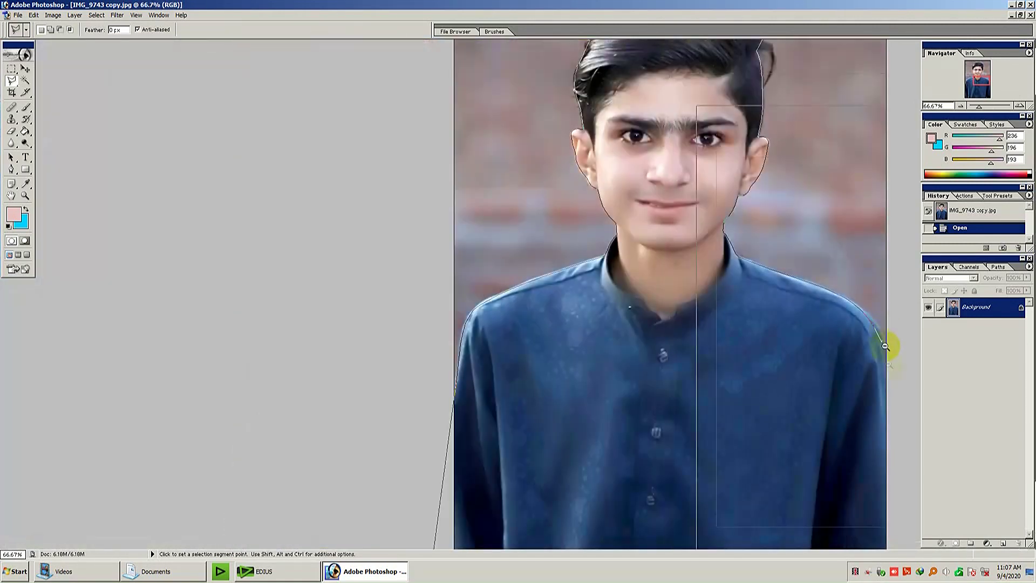
key(ctrl+minus)
key(ctrl+minus)
click(914, 402)
click(918, 463)
double_click(831, 508)
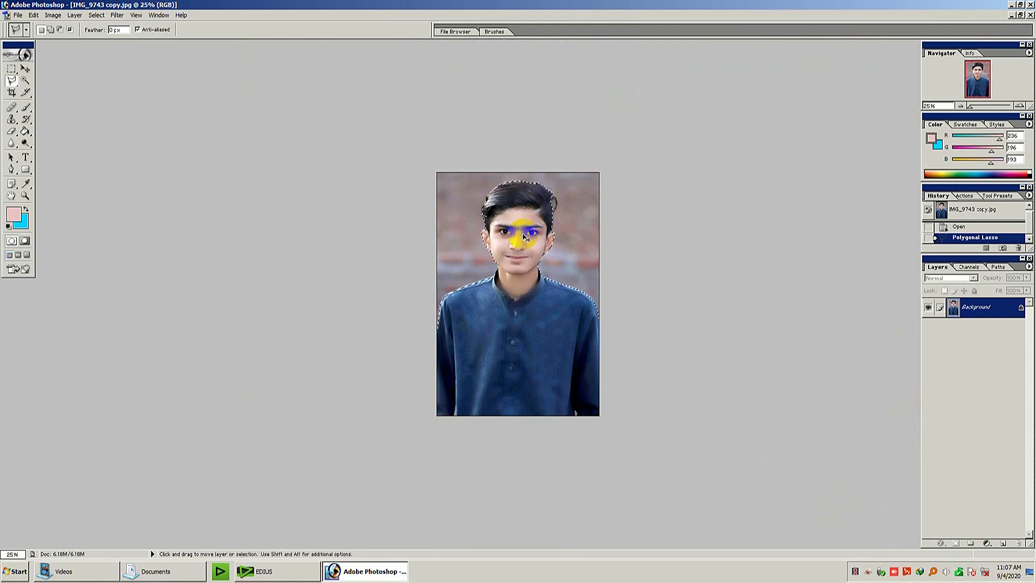
Feather the selection of the boy twice, accepting the radius already entered each time
key(ctrl+plus)
key(ctrl+plus)
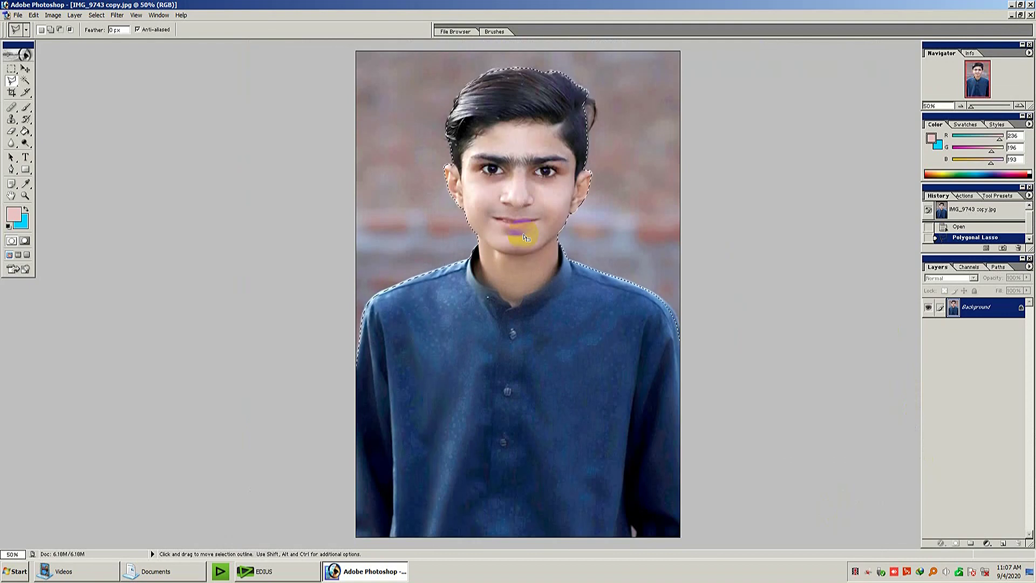
key(ctrl)
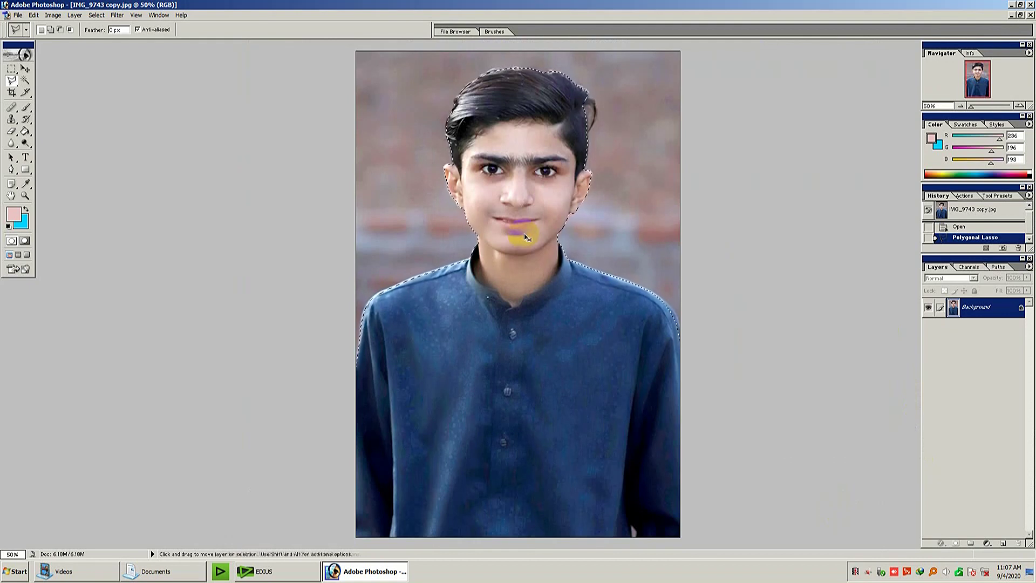
key(alt)
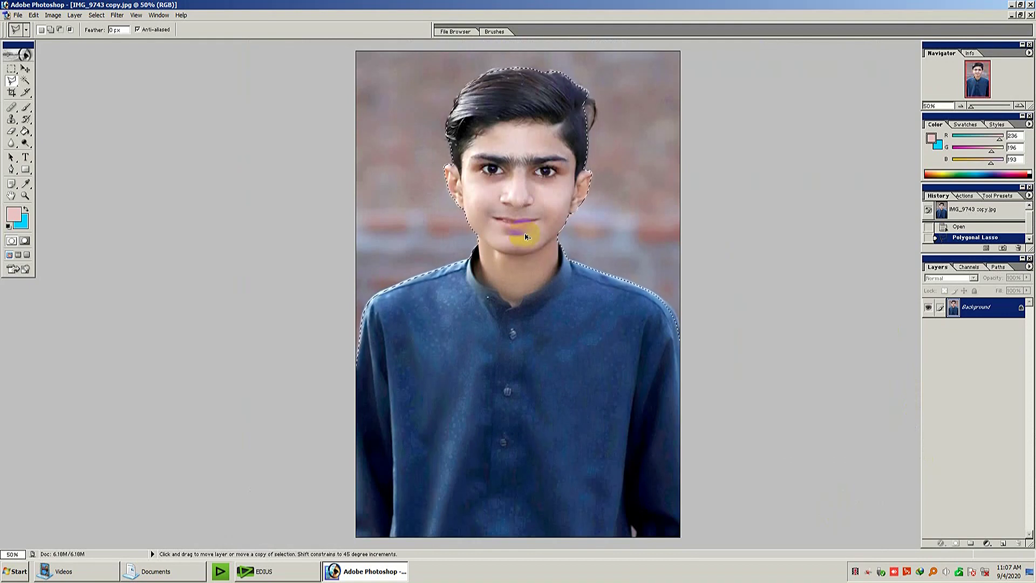
key(ctrl+alt+d)
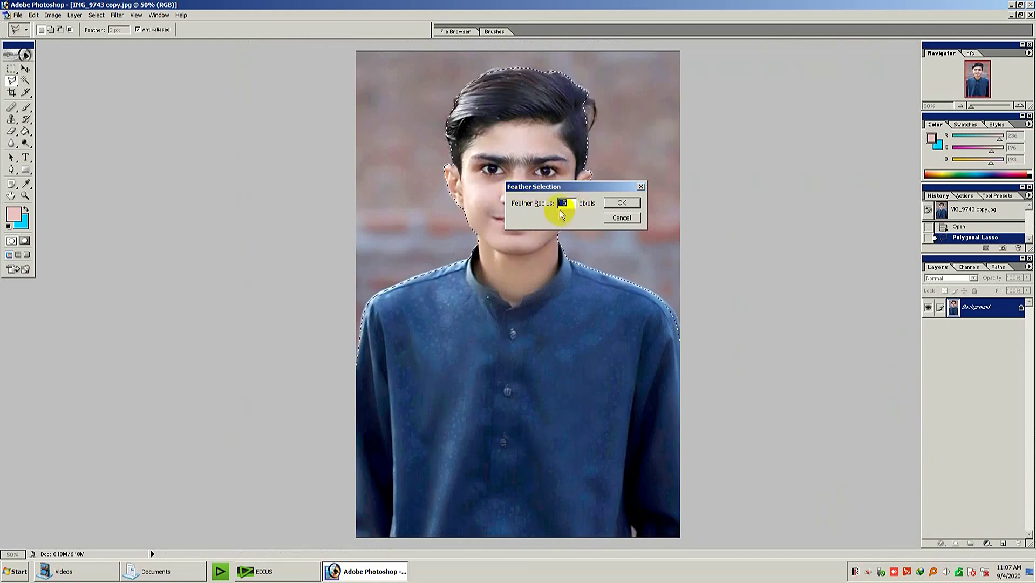
click(612, 206)
key(ctrl+alt+d)
click(621, 204)
key(ctrl+plus)
key(ctrl+minus)
Invert the selection, clear the backdrop to the cyan background color, and deselect
click(522, 168)
right_click(521, 168)
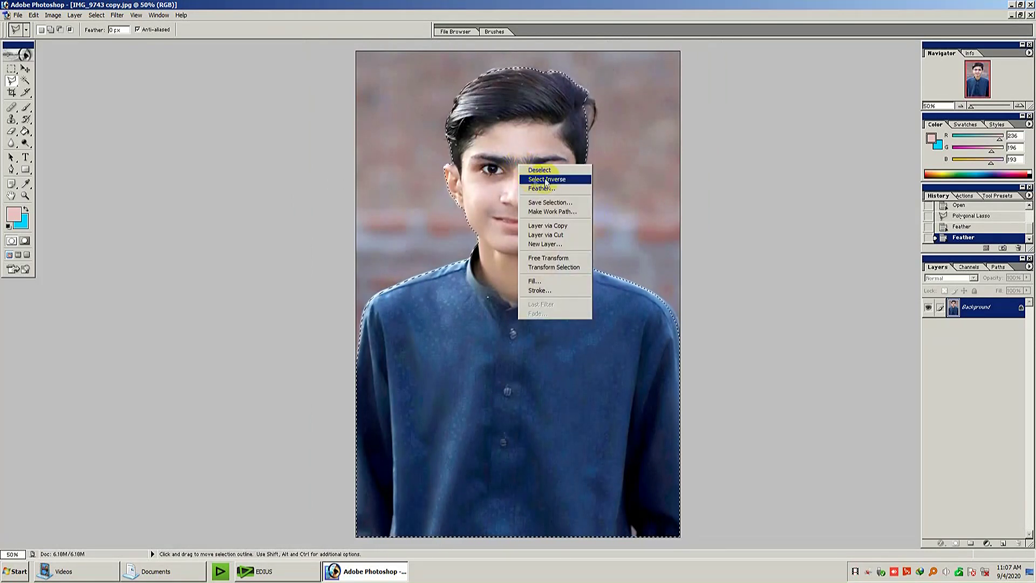
click(547, 172)
key(Delete)
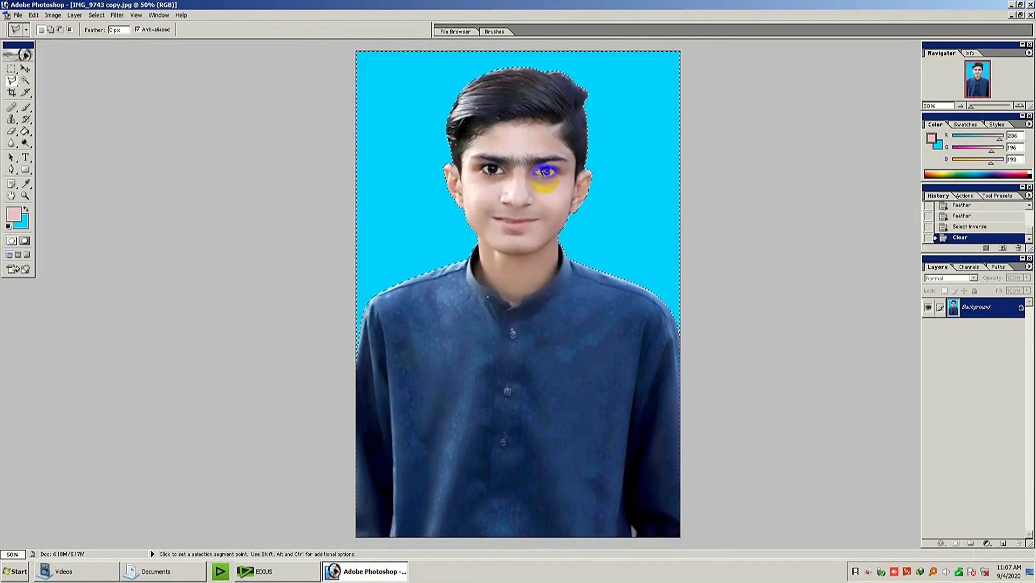
key(ctrl+d)
key(ctrl+minus)
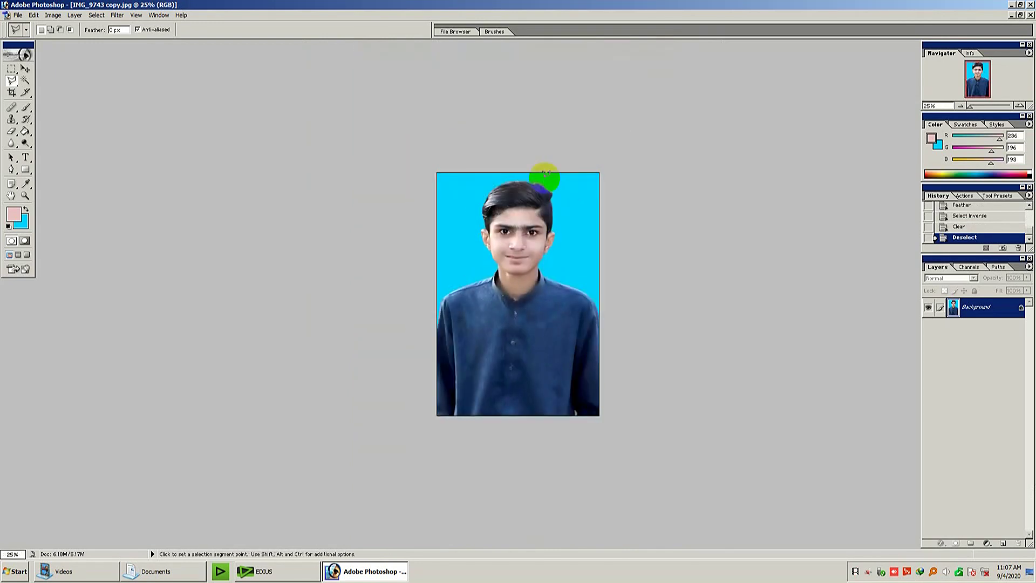
click(27, 71)
scroll(542, 186, up, 2)
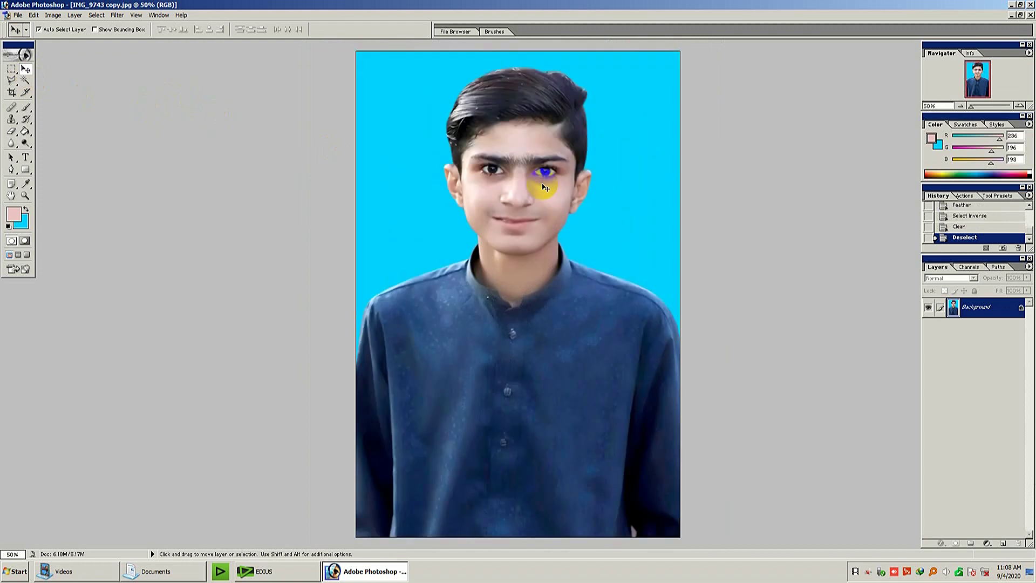
scroll(544, 186, down, 1)
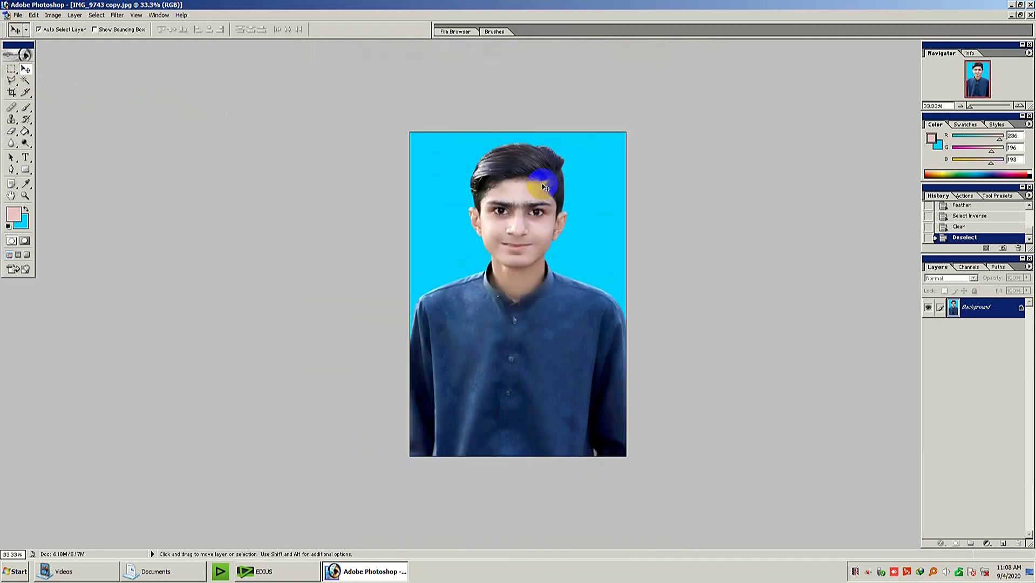
Crop the portrait around the boy to 1.5 by 1.9 inches at 300 pixels/inch and show it in a floating window
click(12, 92)
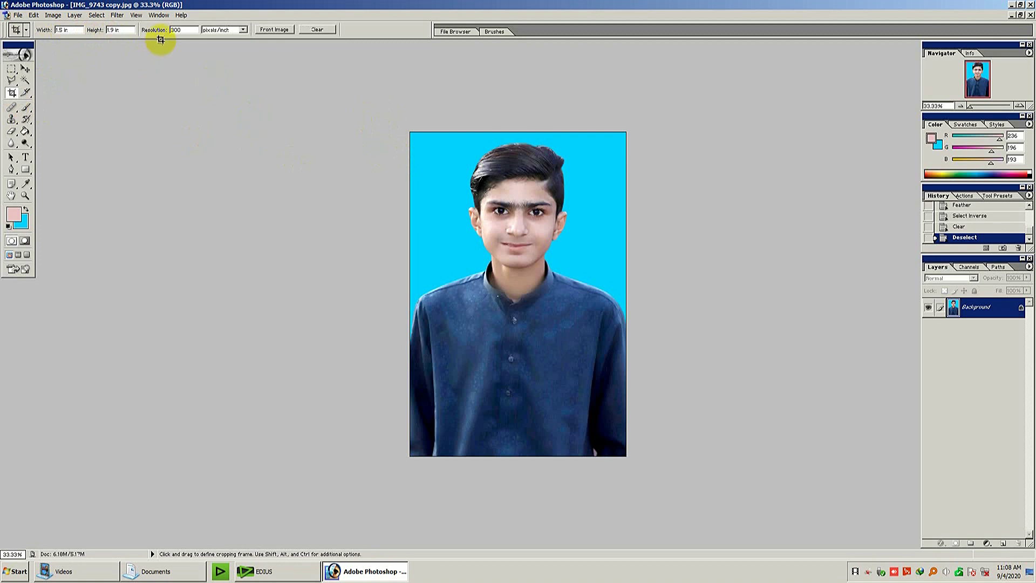
mouse_move(394, 125)
mouse_down()
mouse_move(685, 370)
mouse_move(735, 446)
mouse_move(723, 437)
mouse_up()
key(ctrl+plus)
key(ctrl+plus)
key(ctrl+plus)
key(f)
key(f)
key(f)
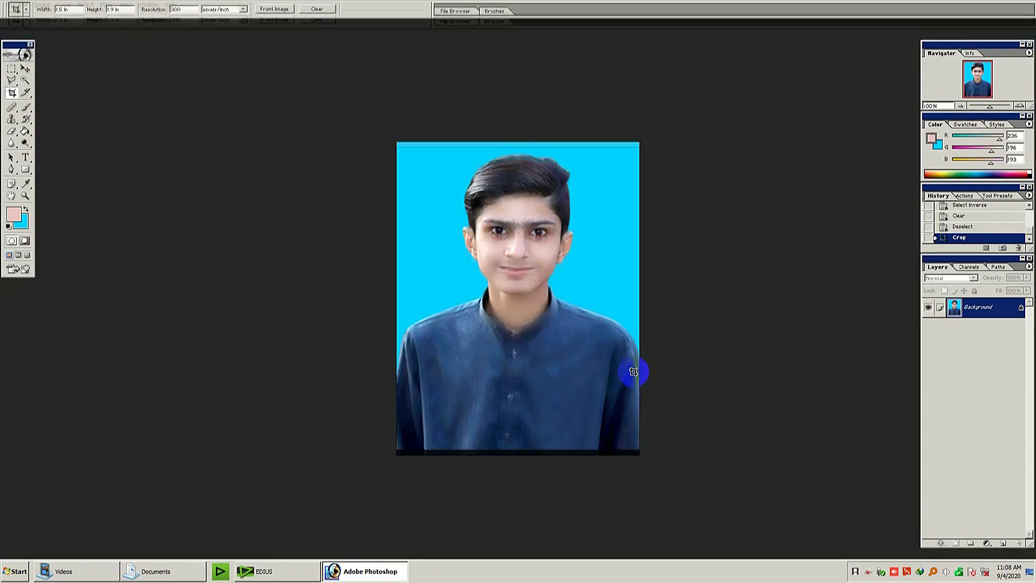
key(ctrl+minus)
key(ctrl+minus)
click(231, 88)
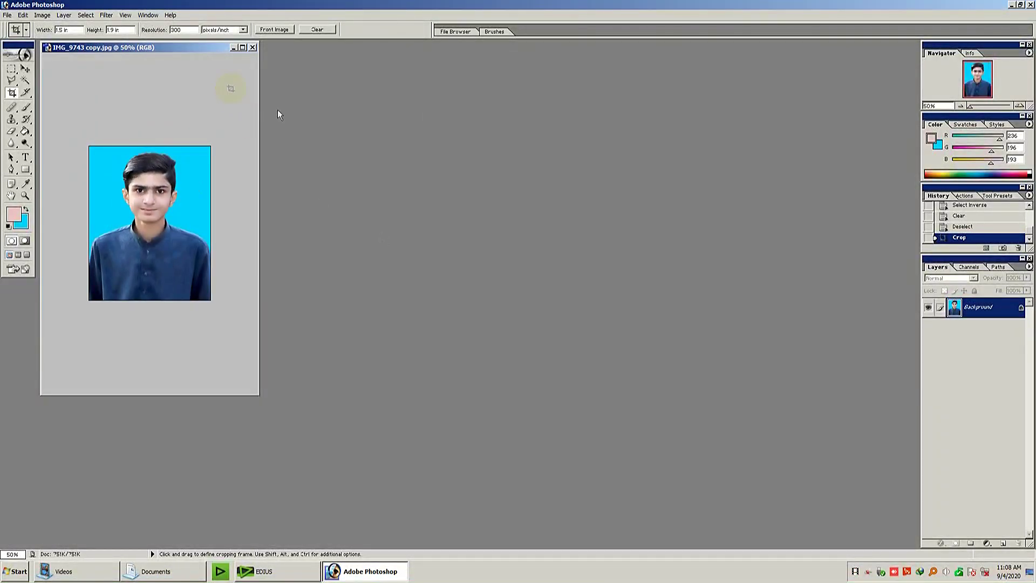
Create a new white A4 document, 210 by 297 mm, at 300 pixels/inch in RGB Color
key(ctrl+n)
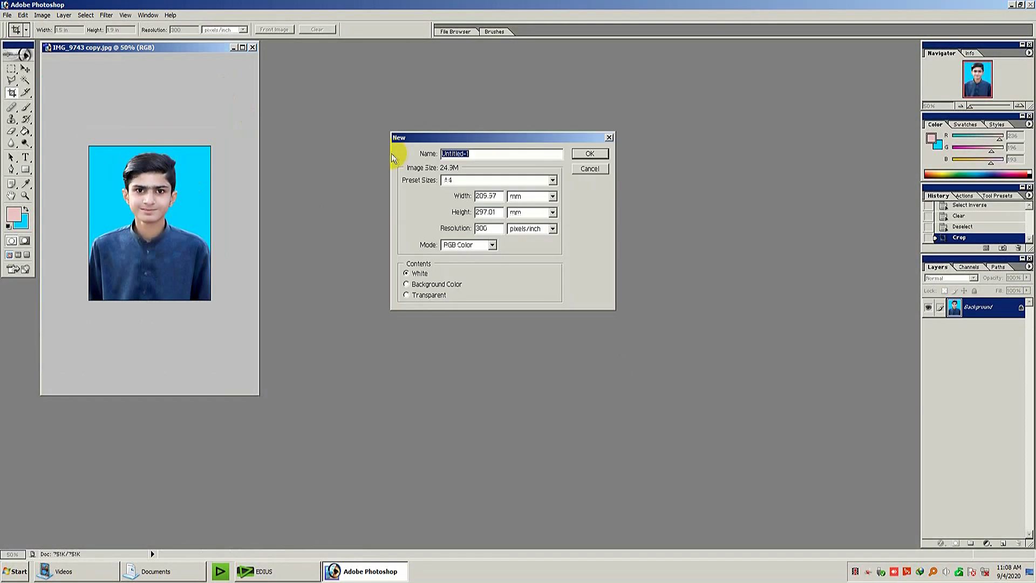
click(499, 180)
click(478, 397)
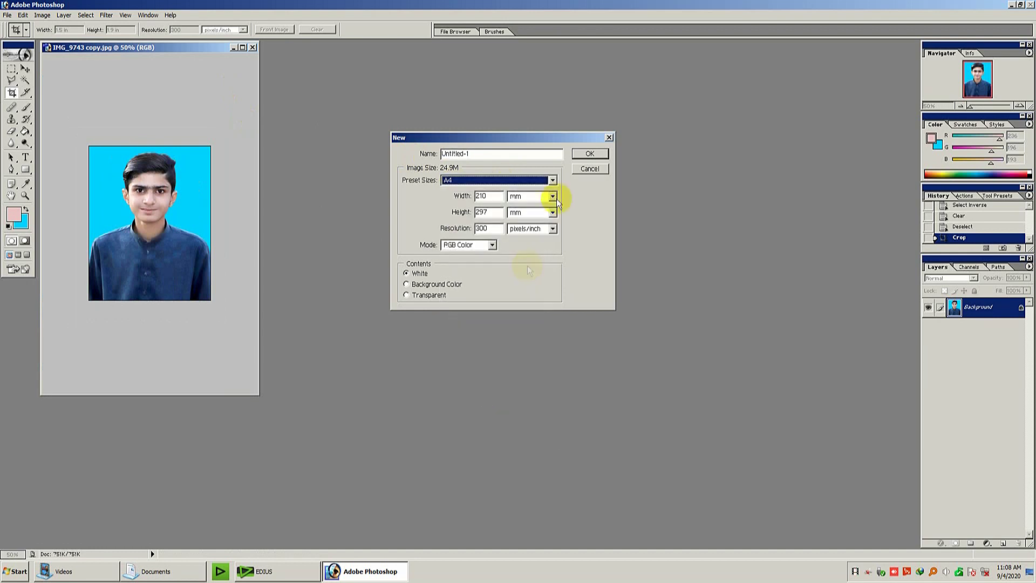
click(577, 156)
Copy the cropped portrait into the A4 page and lay out five copies in a row along the page's top edge
key(v)
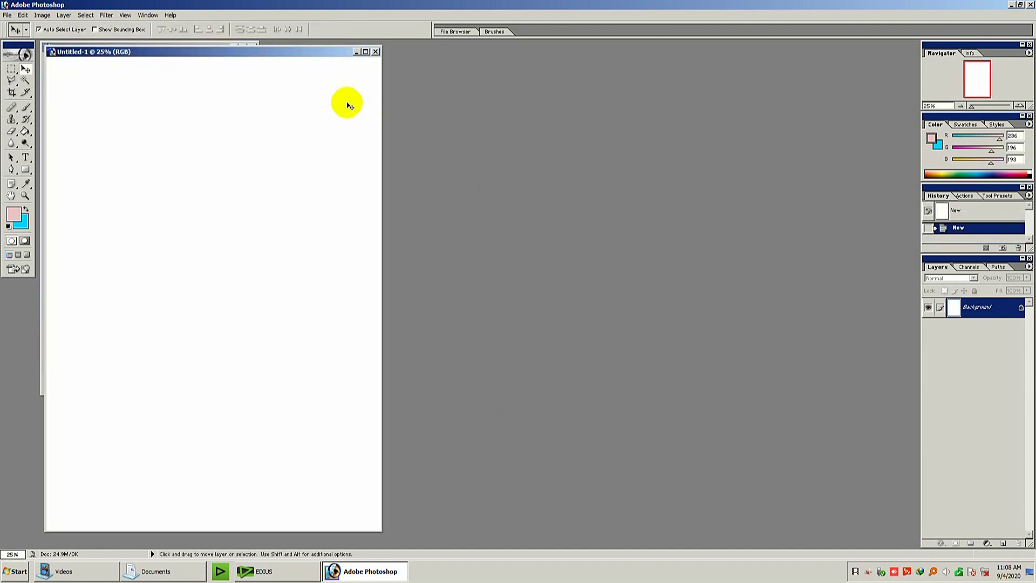
drag(303, 54, 512, 62)
drag(184, 176, 546, 118)
key(Right)
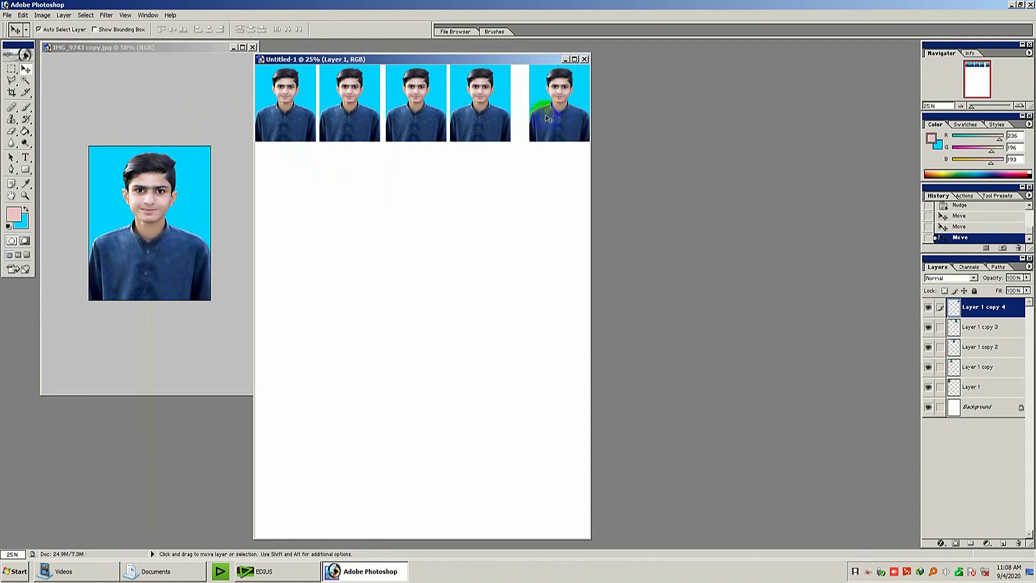
Nudge the fourth, third and second portraits rightward to space the five photos evenly across the row
click(492, 115)
key(shift+Right)
key(shift+Right)
key(shift+Right)
key(shift+Right)
key(shift+Right)
key(shift+Right)
key(shift+Right)
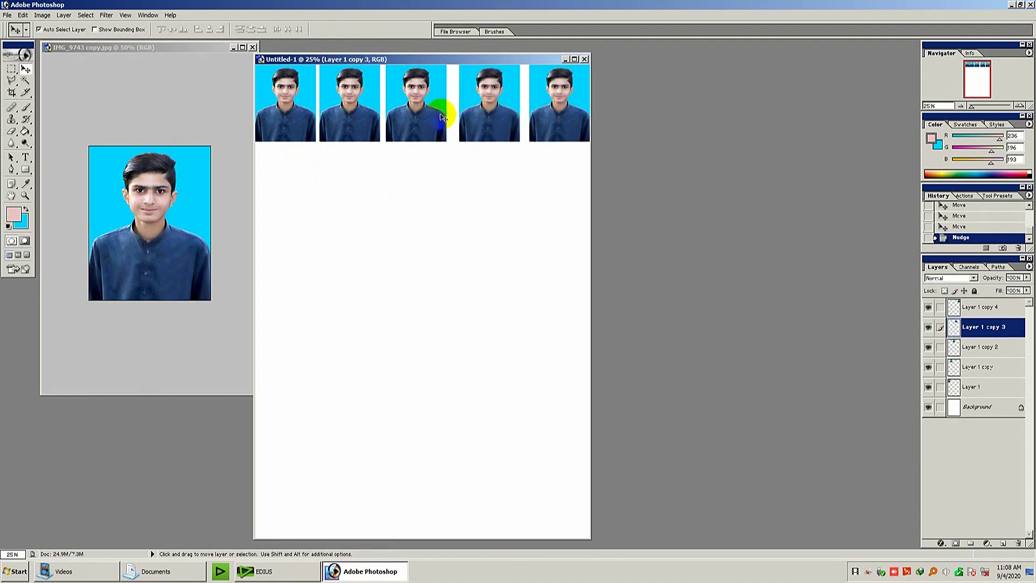
click(441, 117)
key(shift+Right)
key(shift+Right)
key(shift+Right)
key(shift+Right)
click(368, 118)
key(shift+Right)
key(shift+Right)
key(shift+Right)
key(shift+Right)
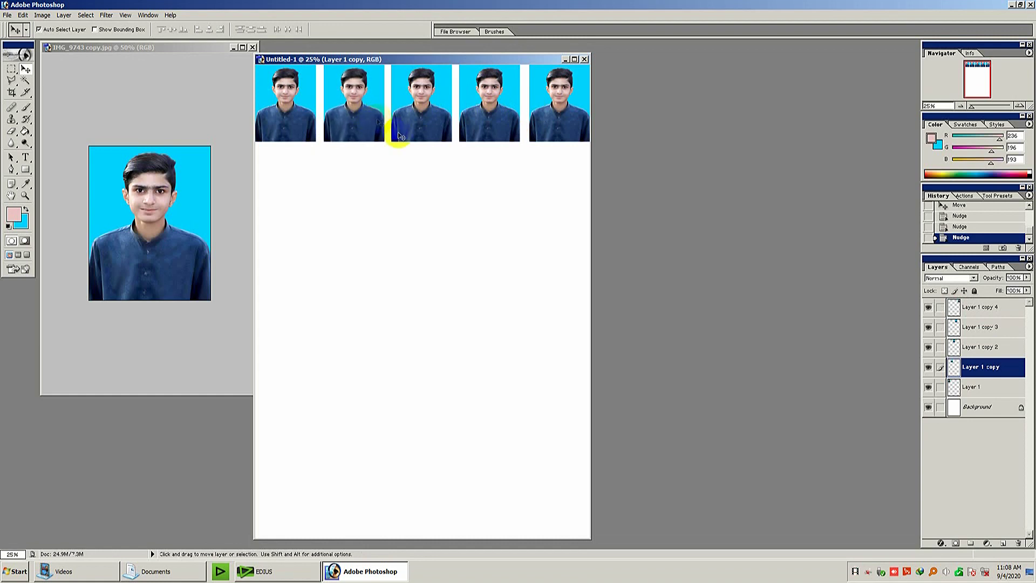
Link and merge all the portrait layers with the Background, and place a duplicate of the row just below the first
drag(943, 309, 942, 417)
key(ctrl+e)
drag(435, 130, 439, 215)
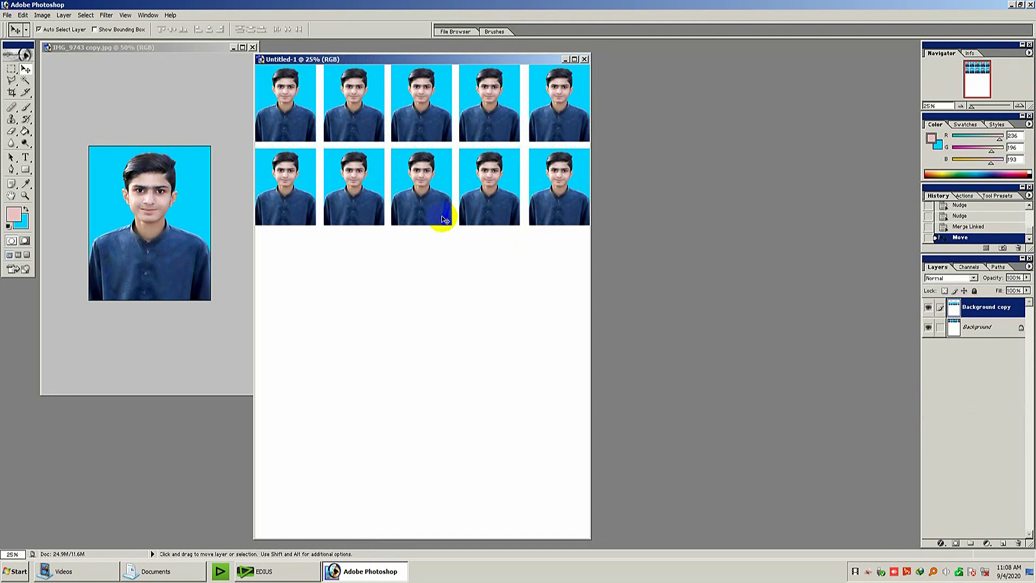
key(Down)
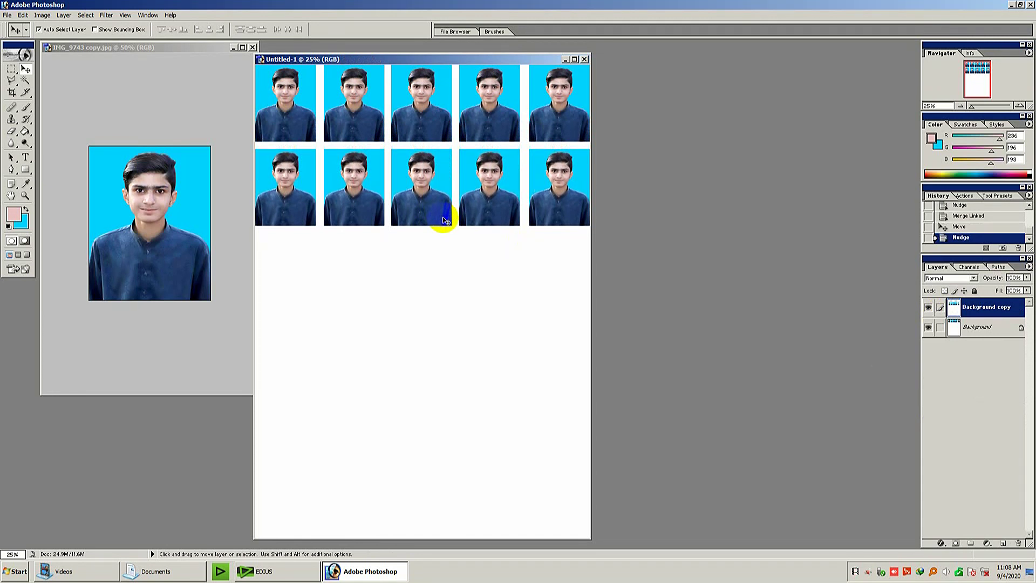